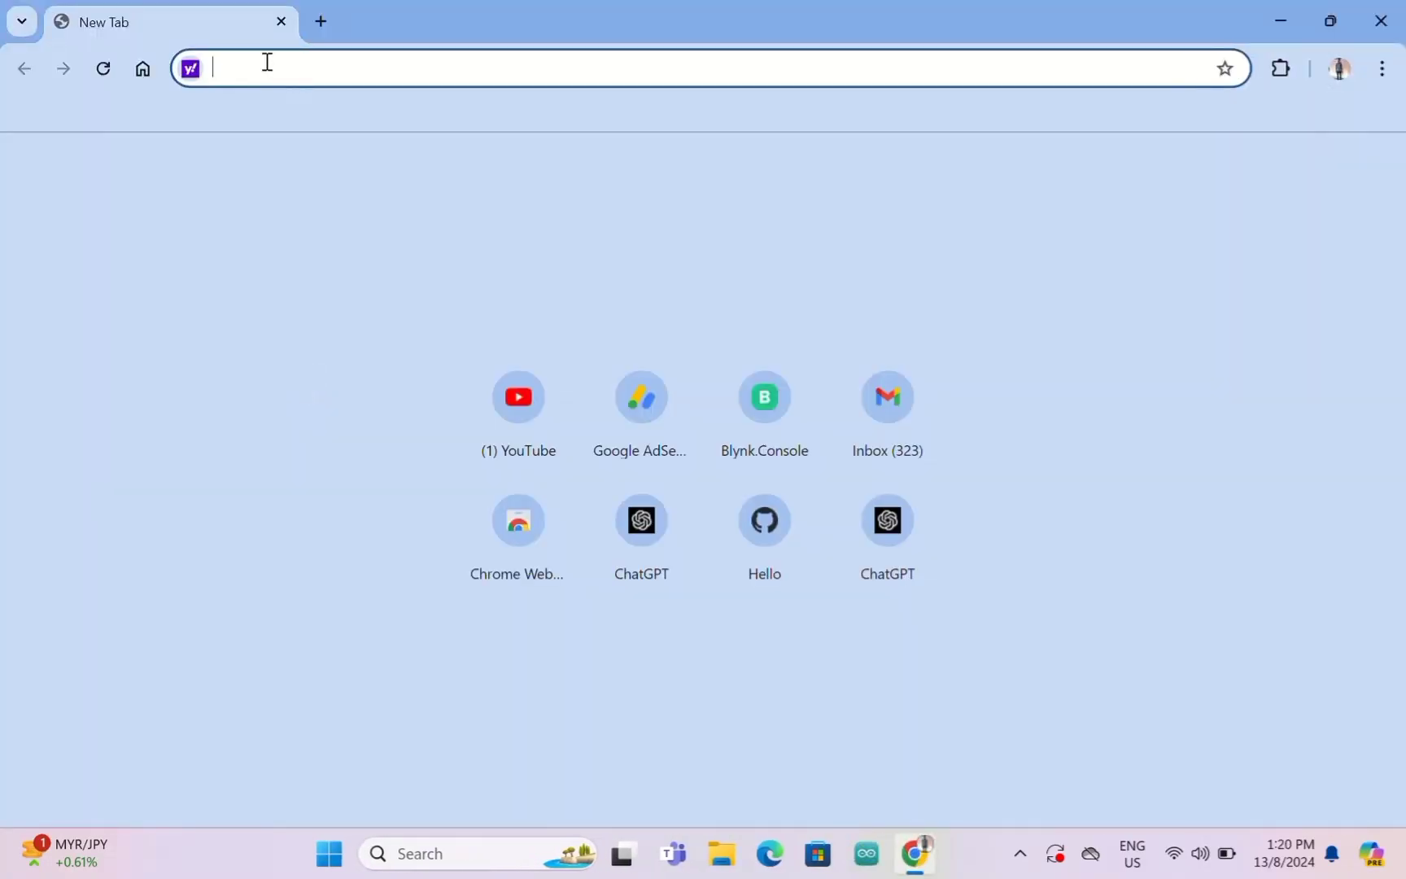
- Go to fritzing.org/download/ and scroll through the download page's install notes and back up
{"action": "type", "text": "fritzing.org/download/"}
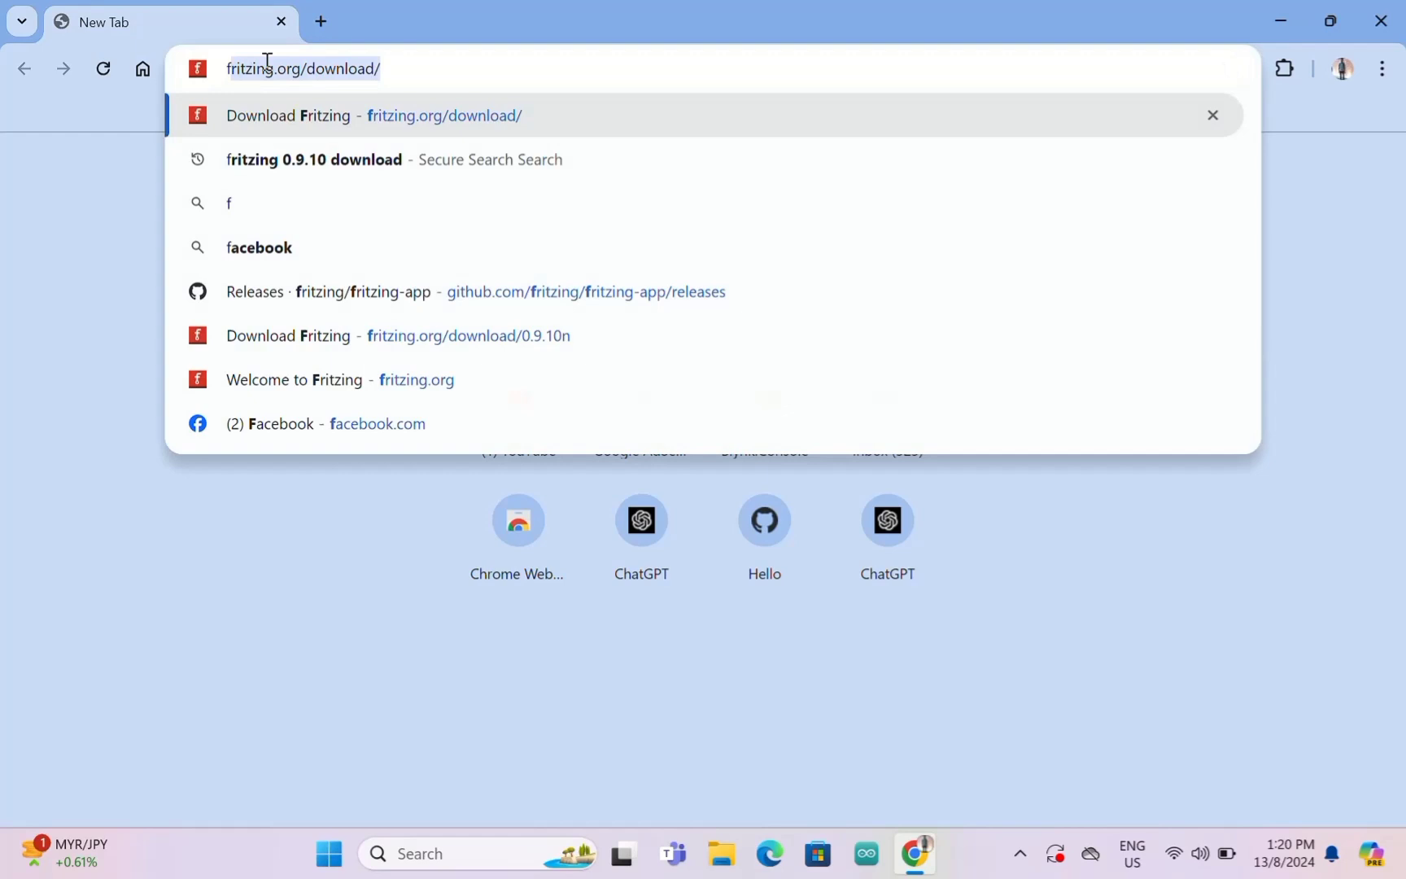
{"action": "left_click", "coordinate": [429, 79]}
{"action": "key", "text": "Return"}
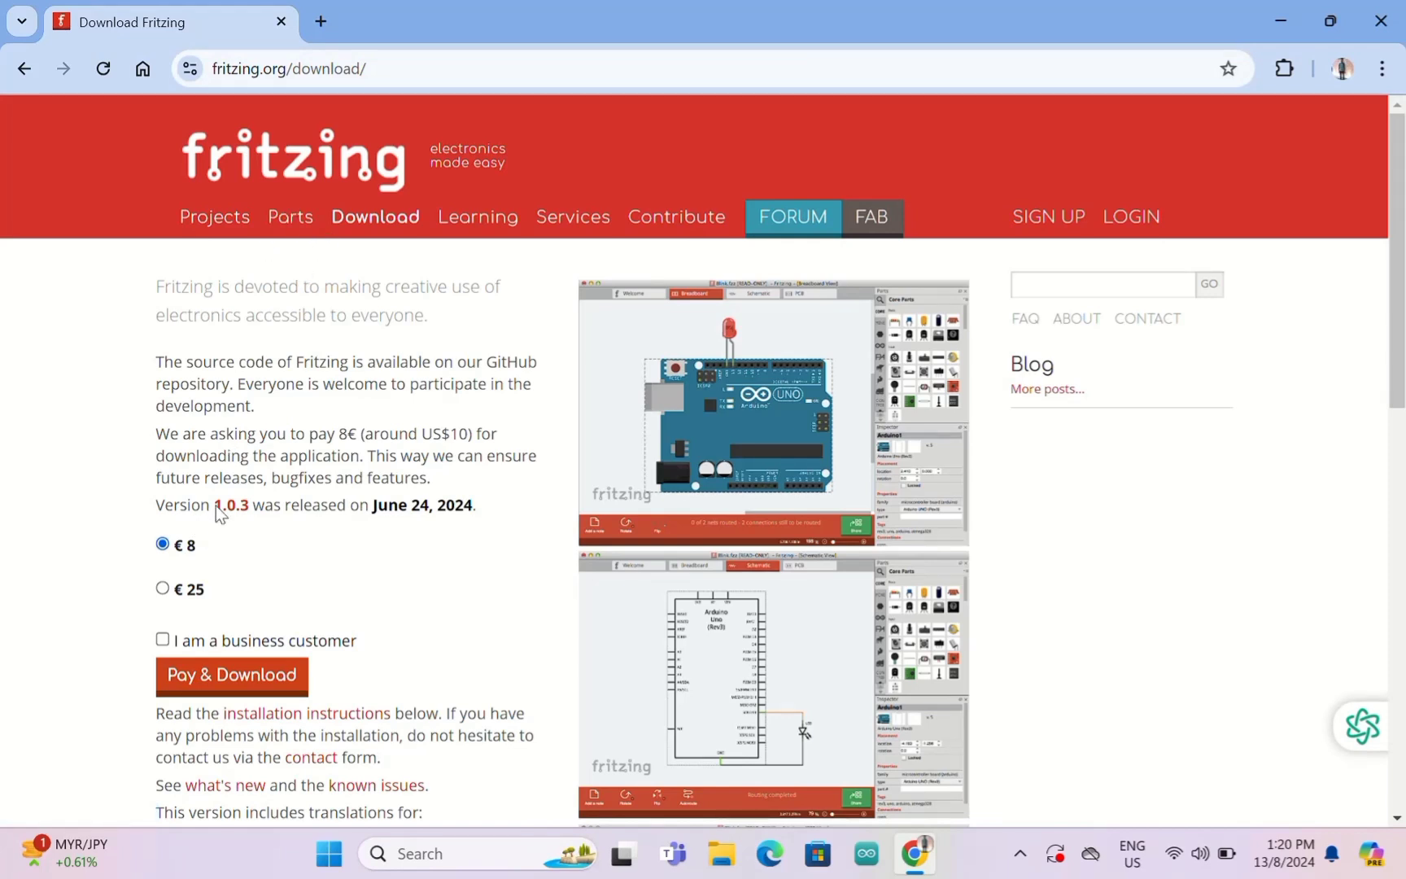
{"action": "left_click", "coordinate": [388, 220]}
{"action": "scroll", "coordinate": [316, 558], "scroll_direction": "down", "scroll_amount": 3}
{"action": "scroll", "coordinate": [316, 572], "scroll_direction": "down", "scroll_amount": 7}
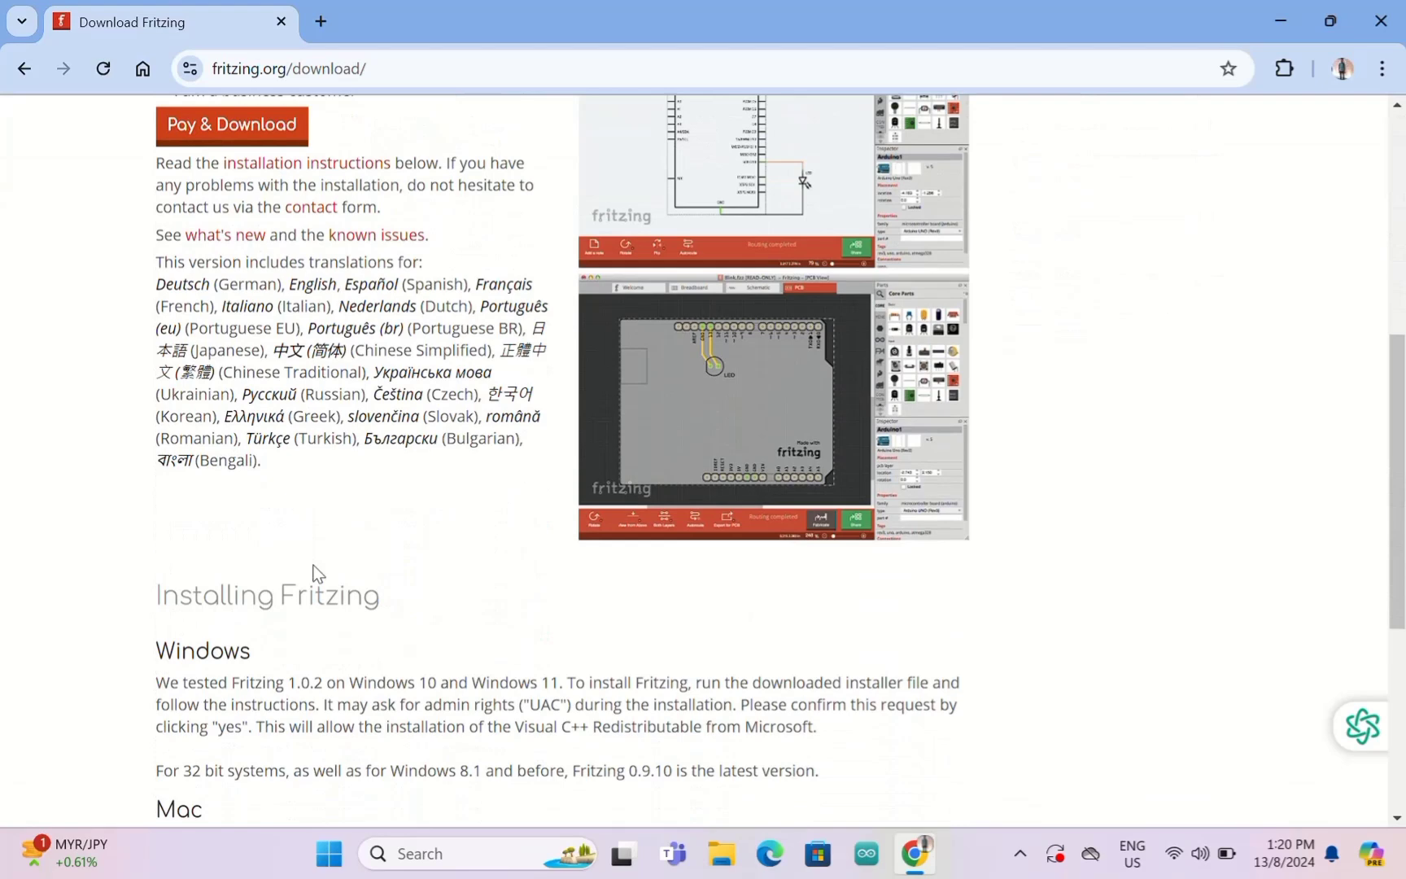
{"action": "scroll", "coordinate": [315, 568], "scroll_direction": "down", "scroll_amount": 2}
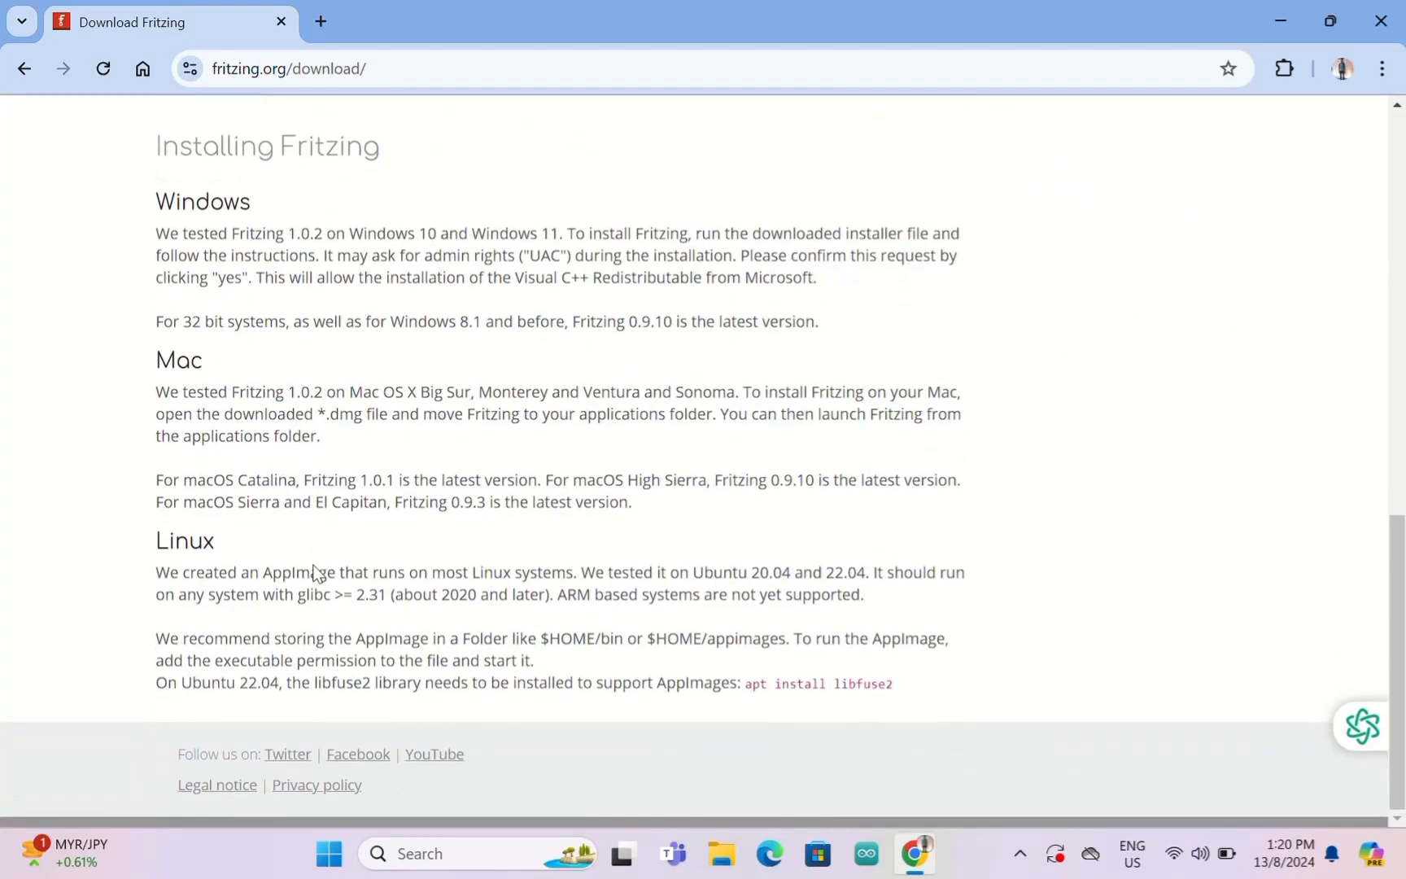
{"action": "scroll", "coordinate": [316, 572], "scroll_direction": "up", "scroll_amount": 12}
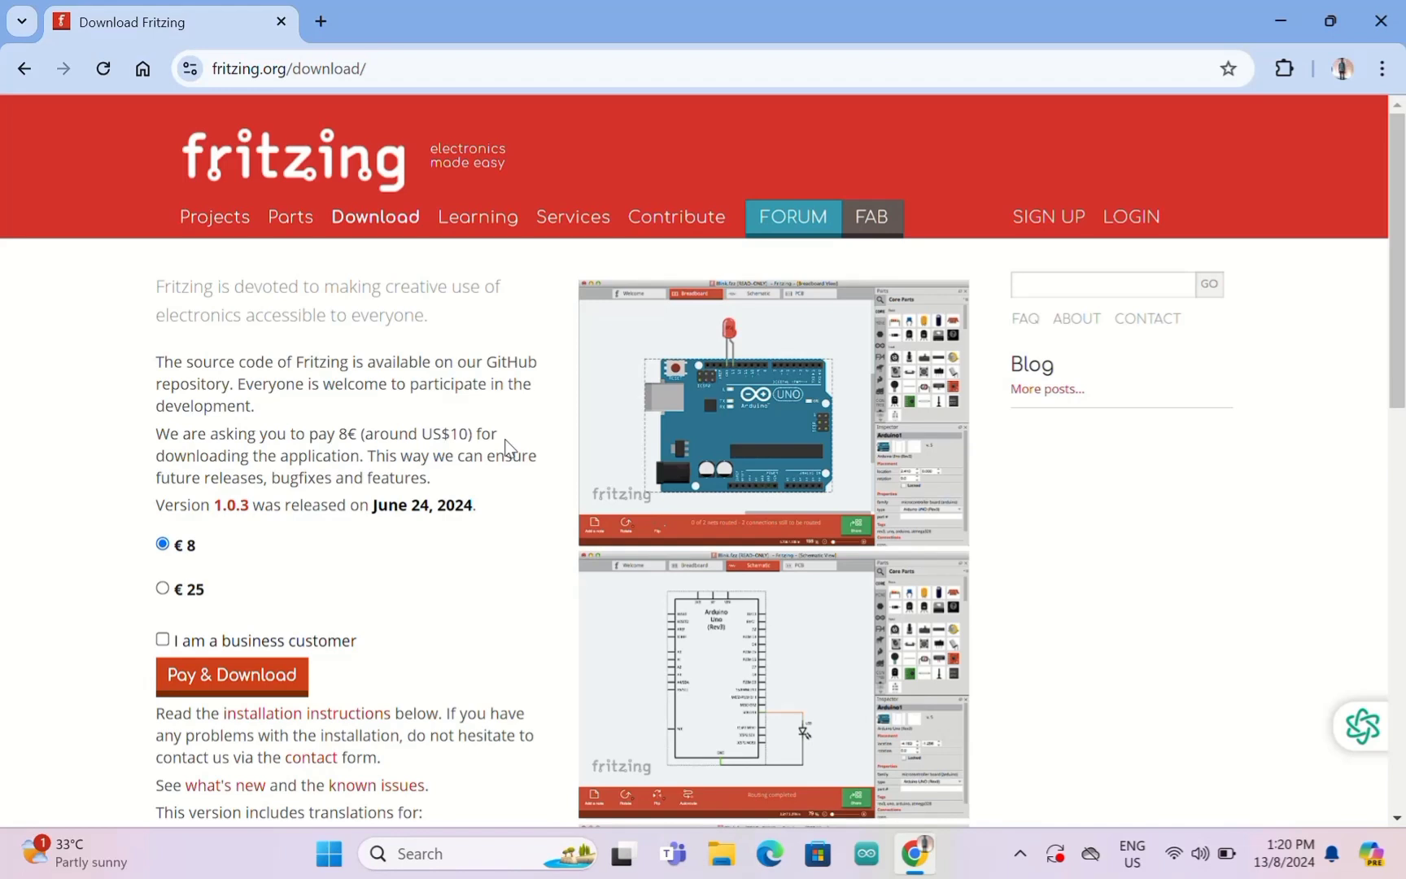
- In a new tab, search the web for 'fritzing github app' and scroll the results
{"action": "left_click", "coordinate": [322, 19]}
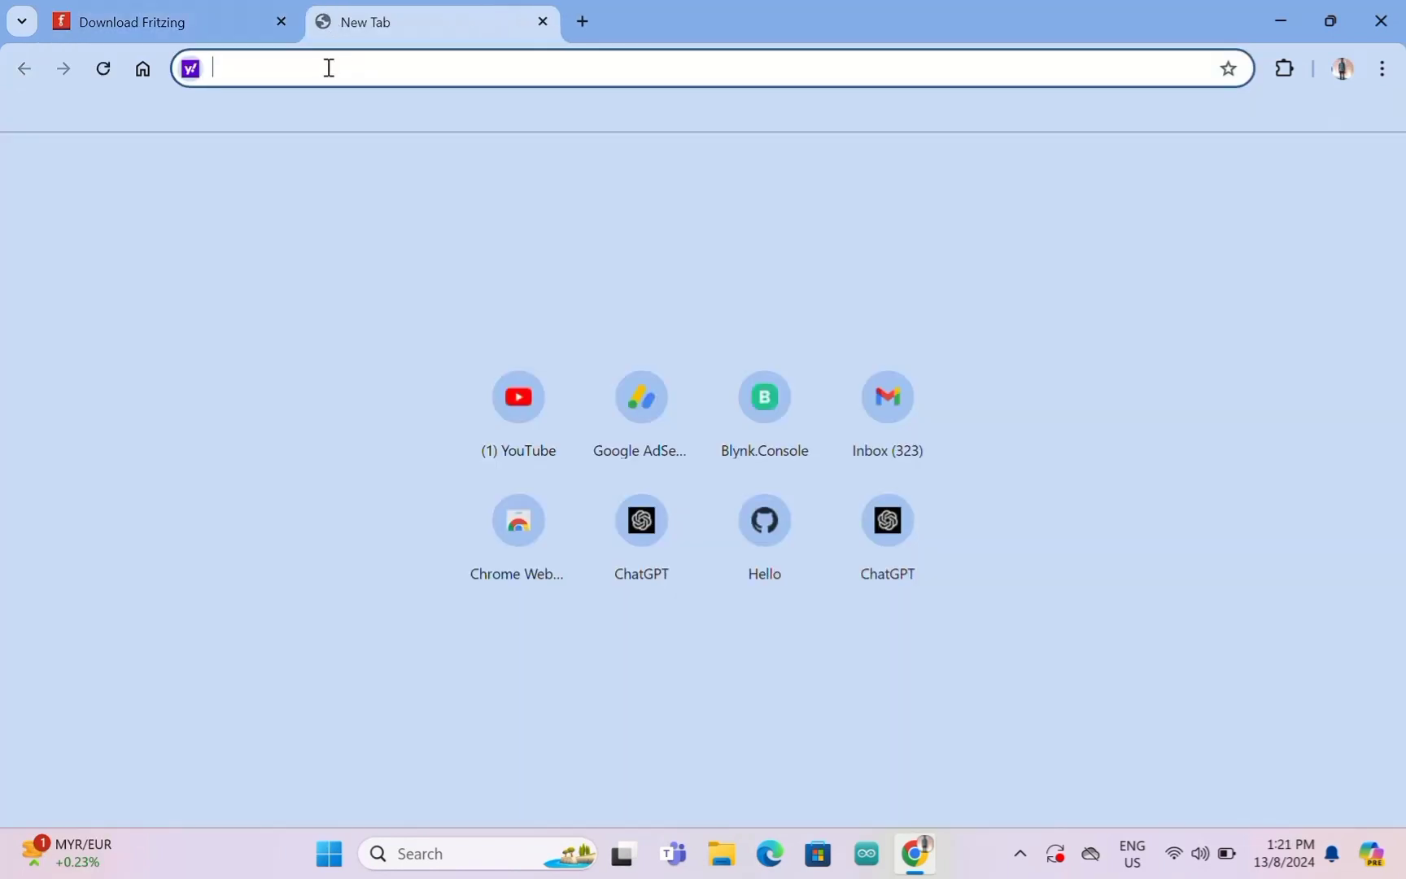
{"action": "type", "text": "f"}
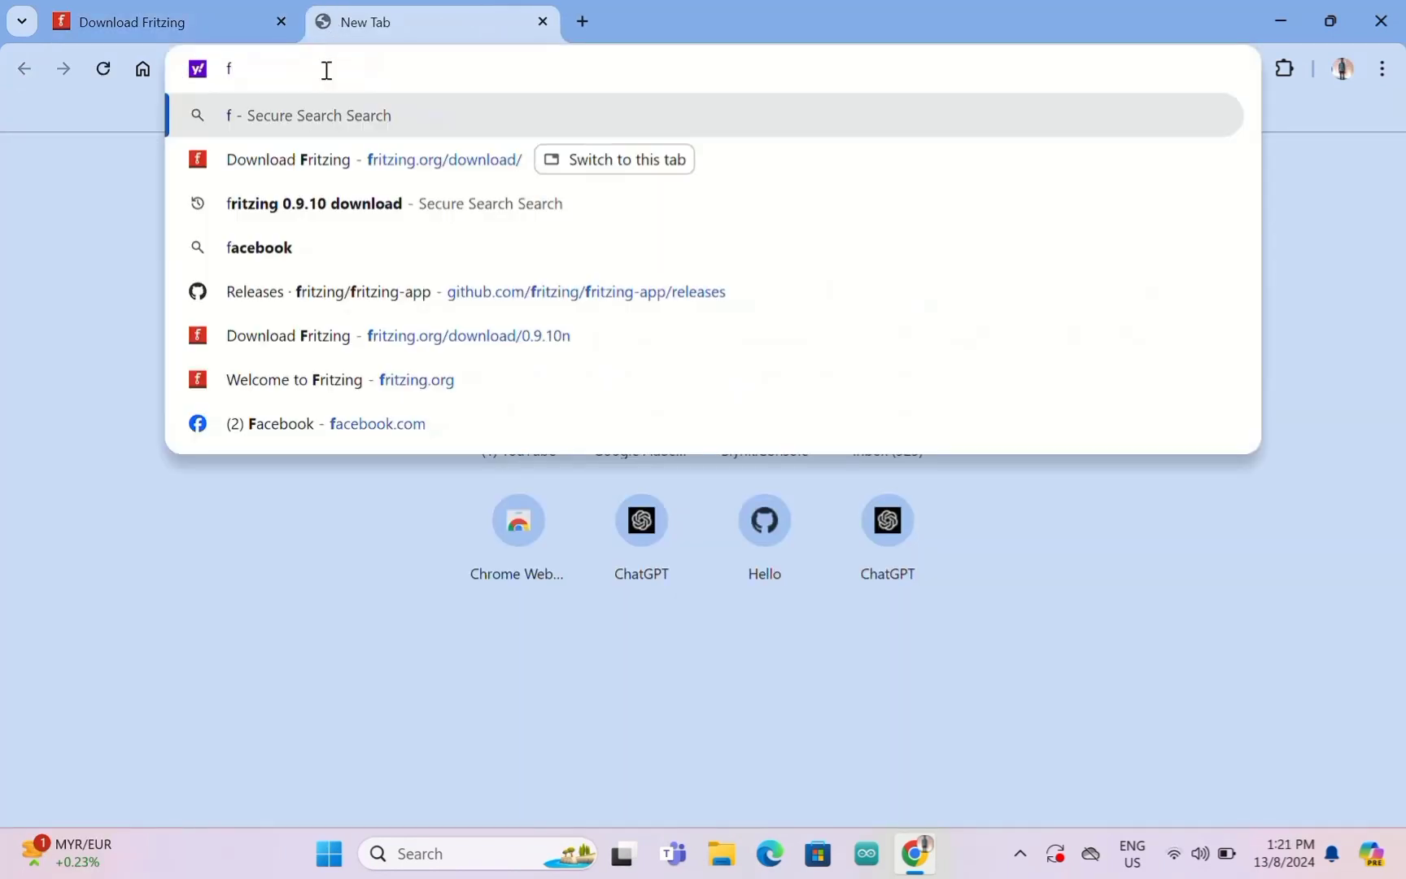
{"action": "type", "text": "ritzing"}
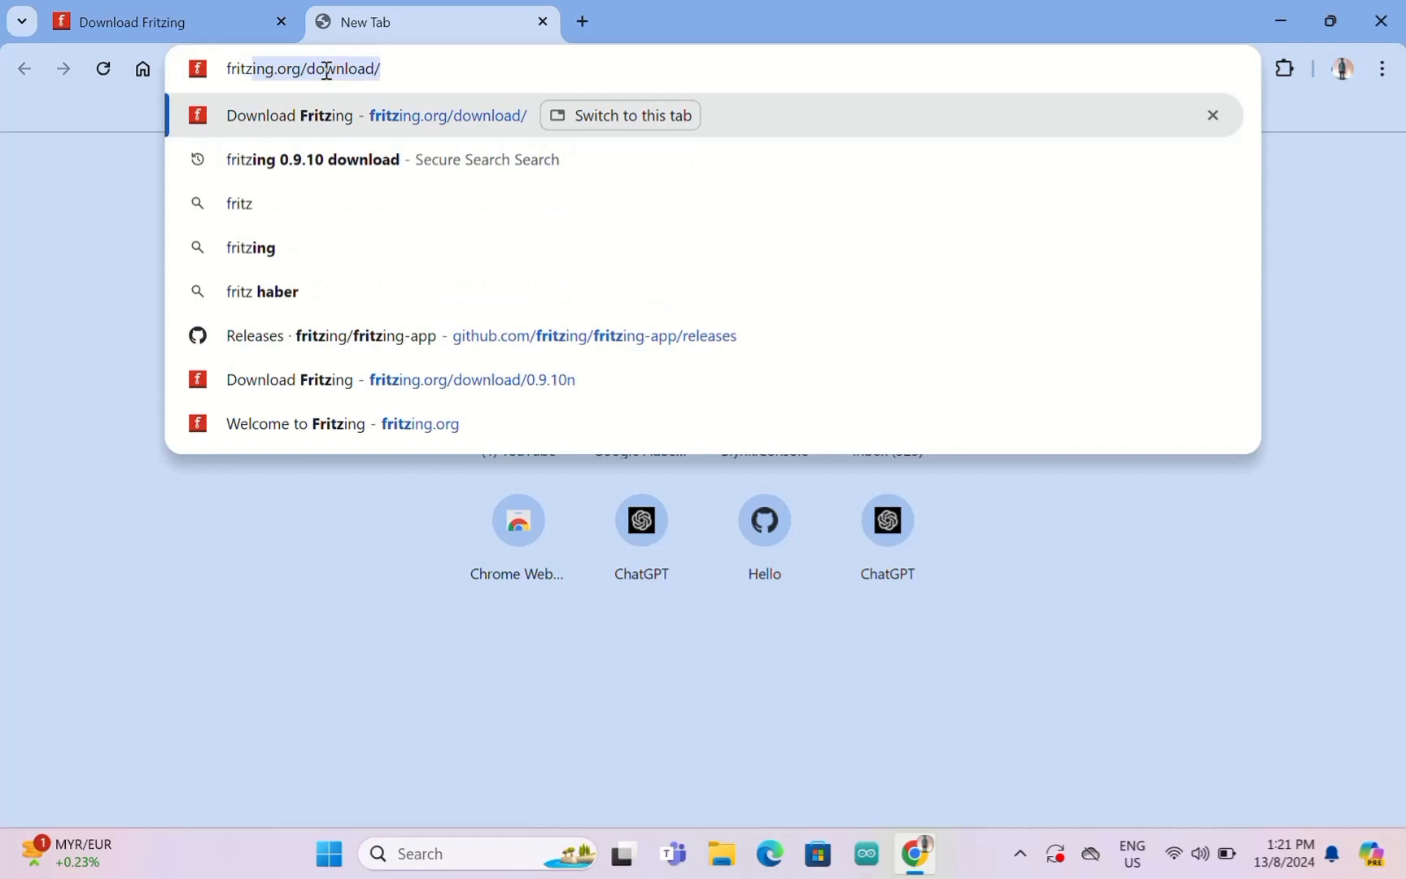
{"action": "type", "text": "."}
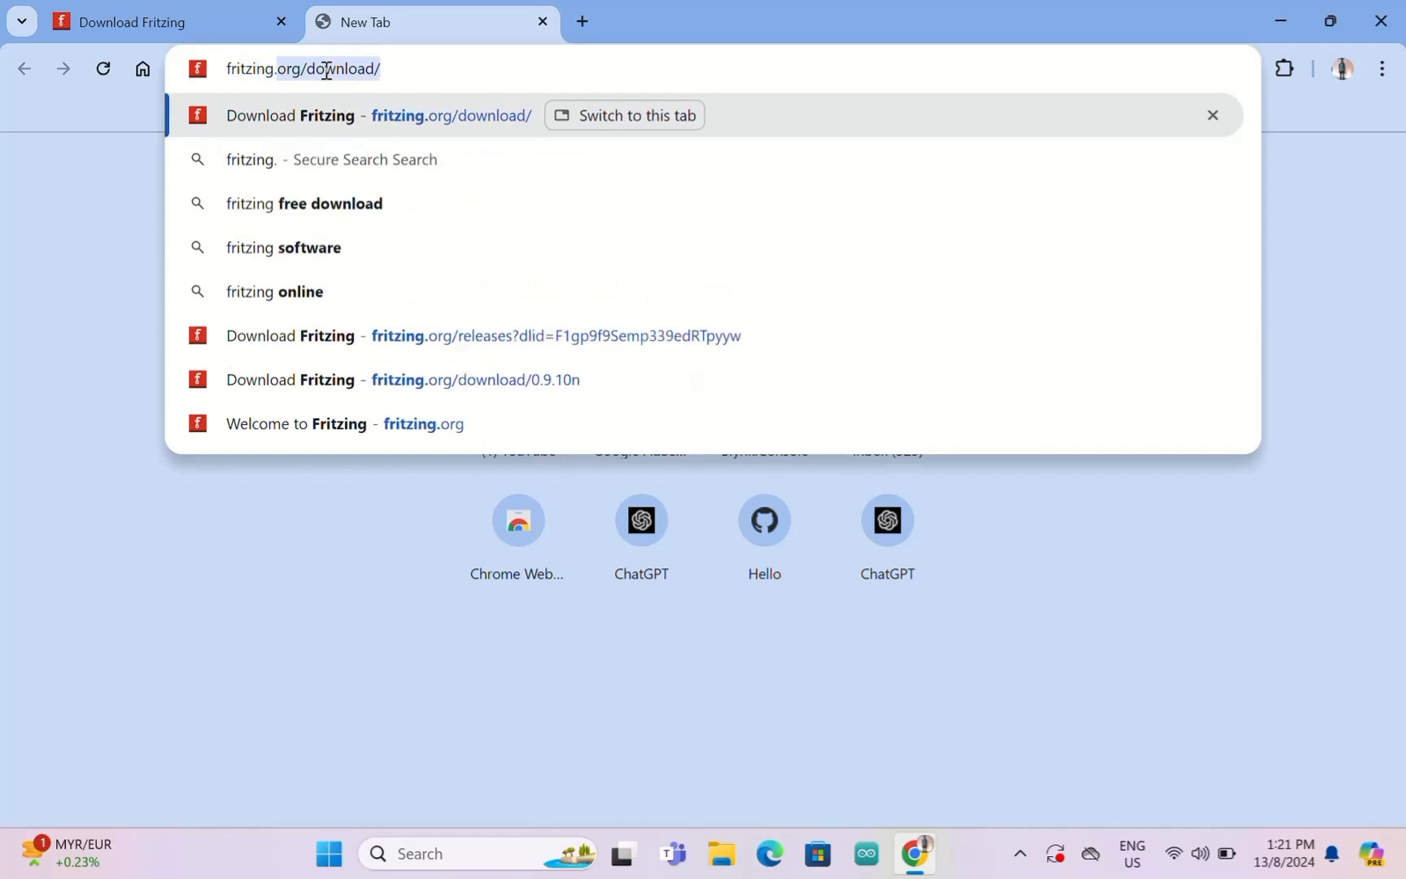
{"action": "key", "text": "BackSpace"}
{"action": "key", "text": "BackSpace"}
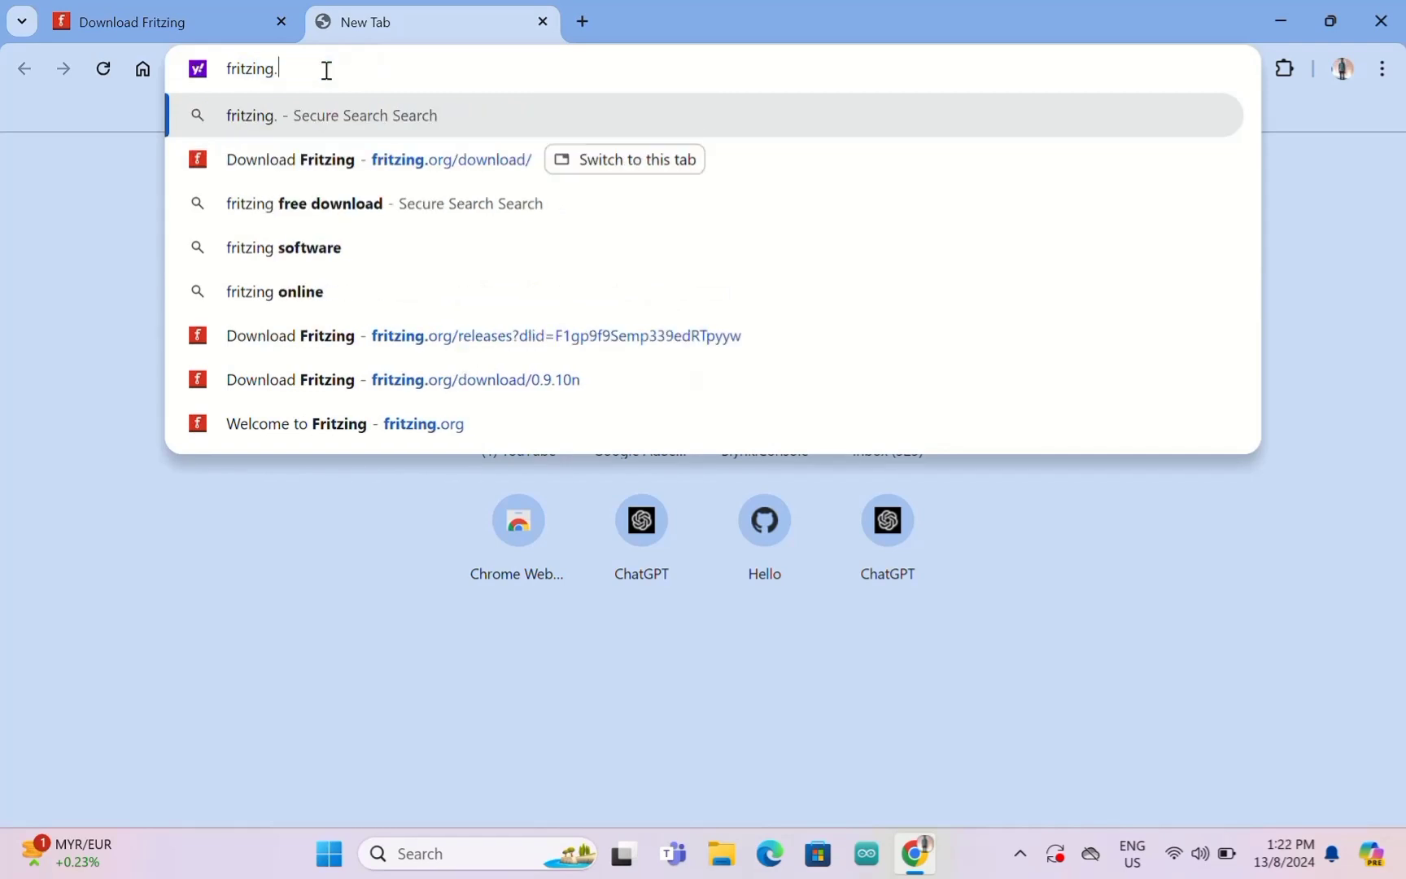
{"action": "type", "text": "gi"}
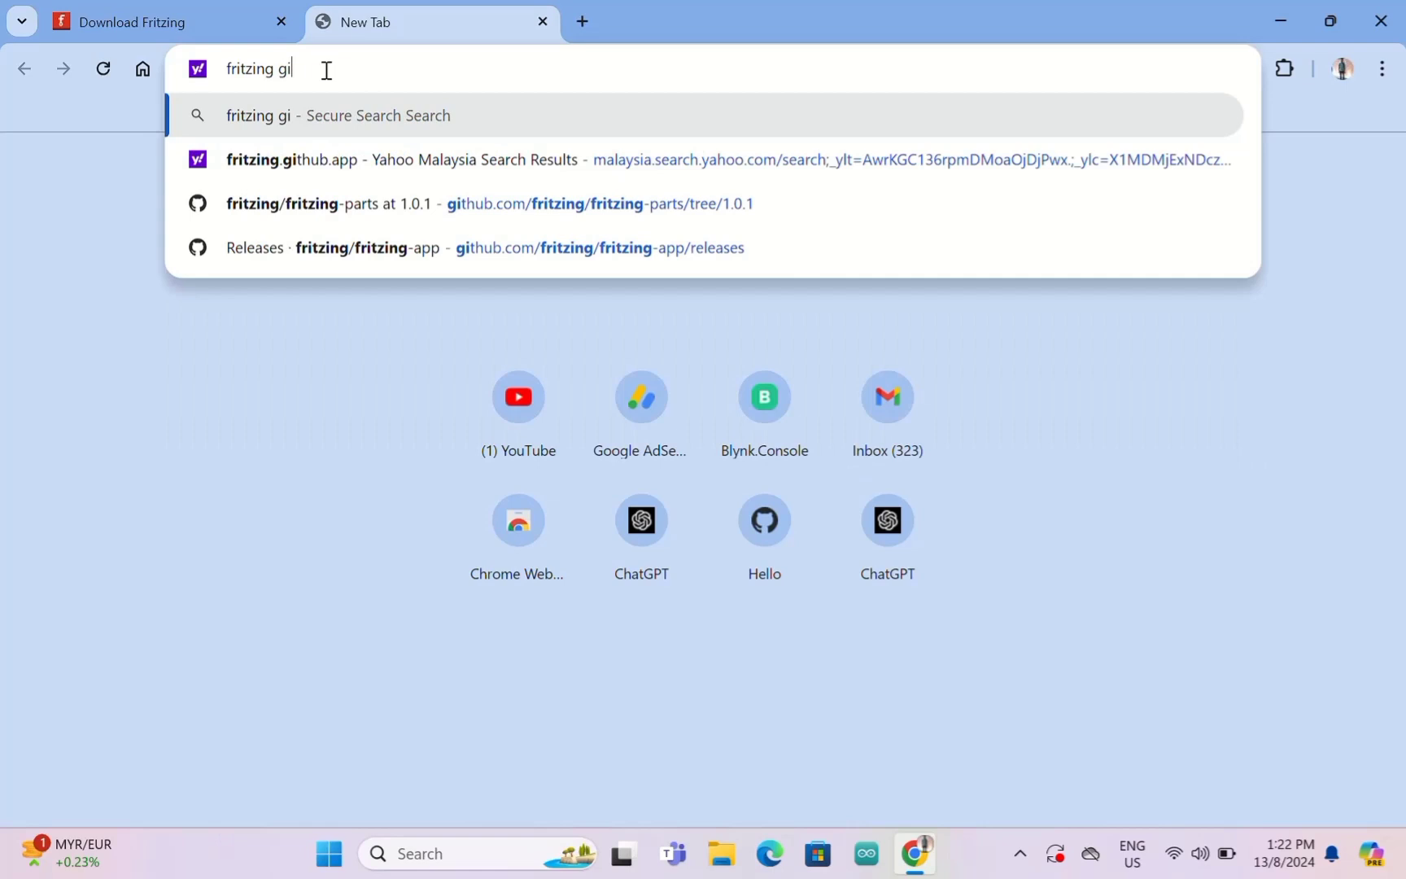
{"action": "type", "text": "t"}
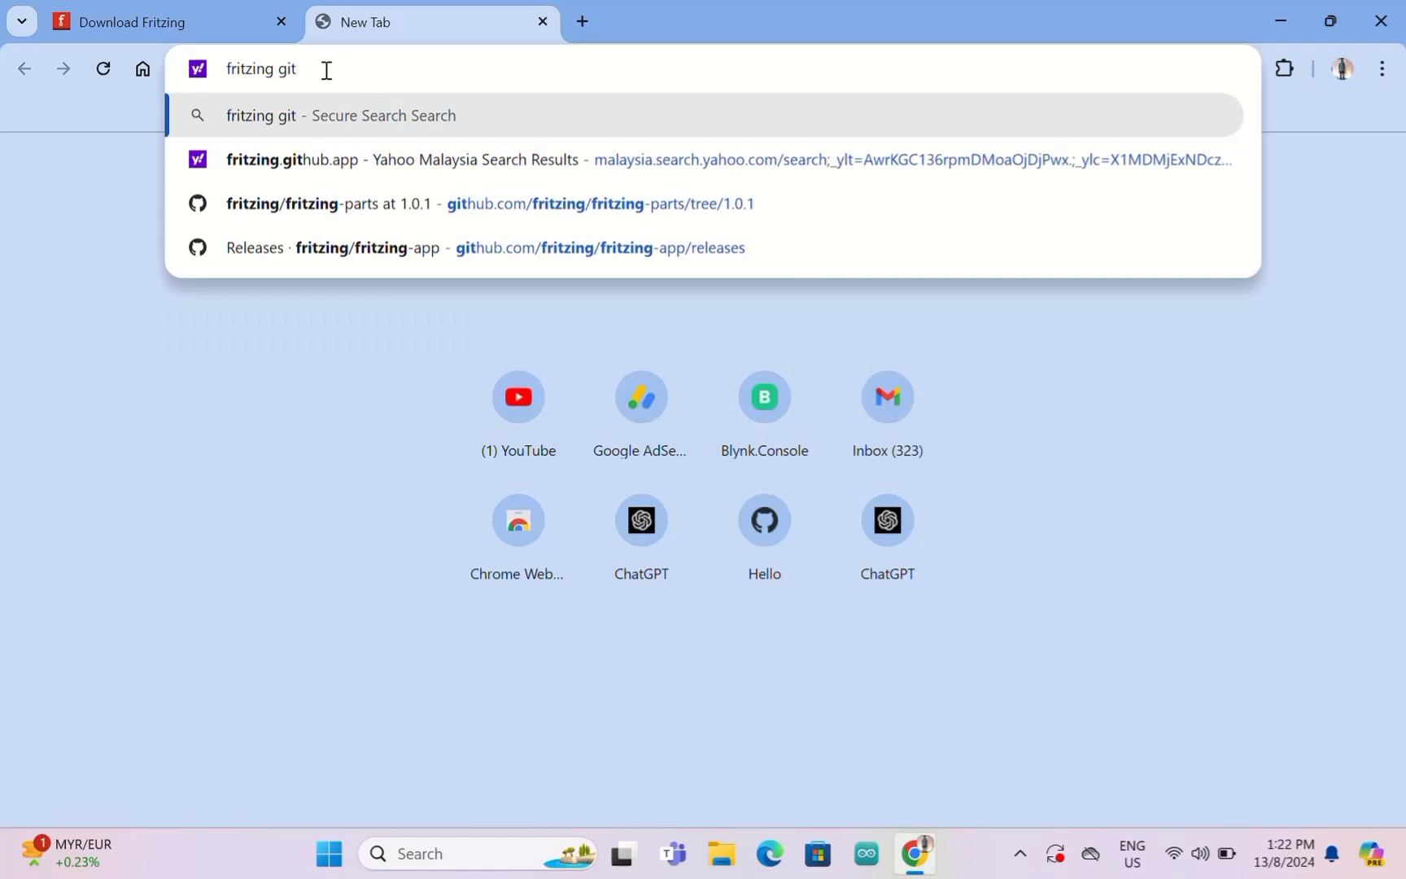
{"action": "type", "text": "hu"}
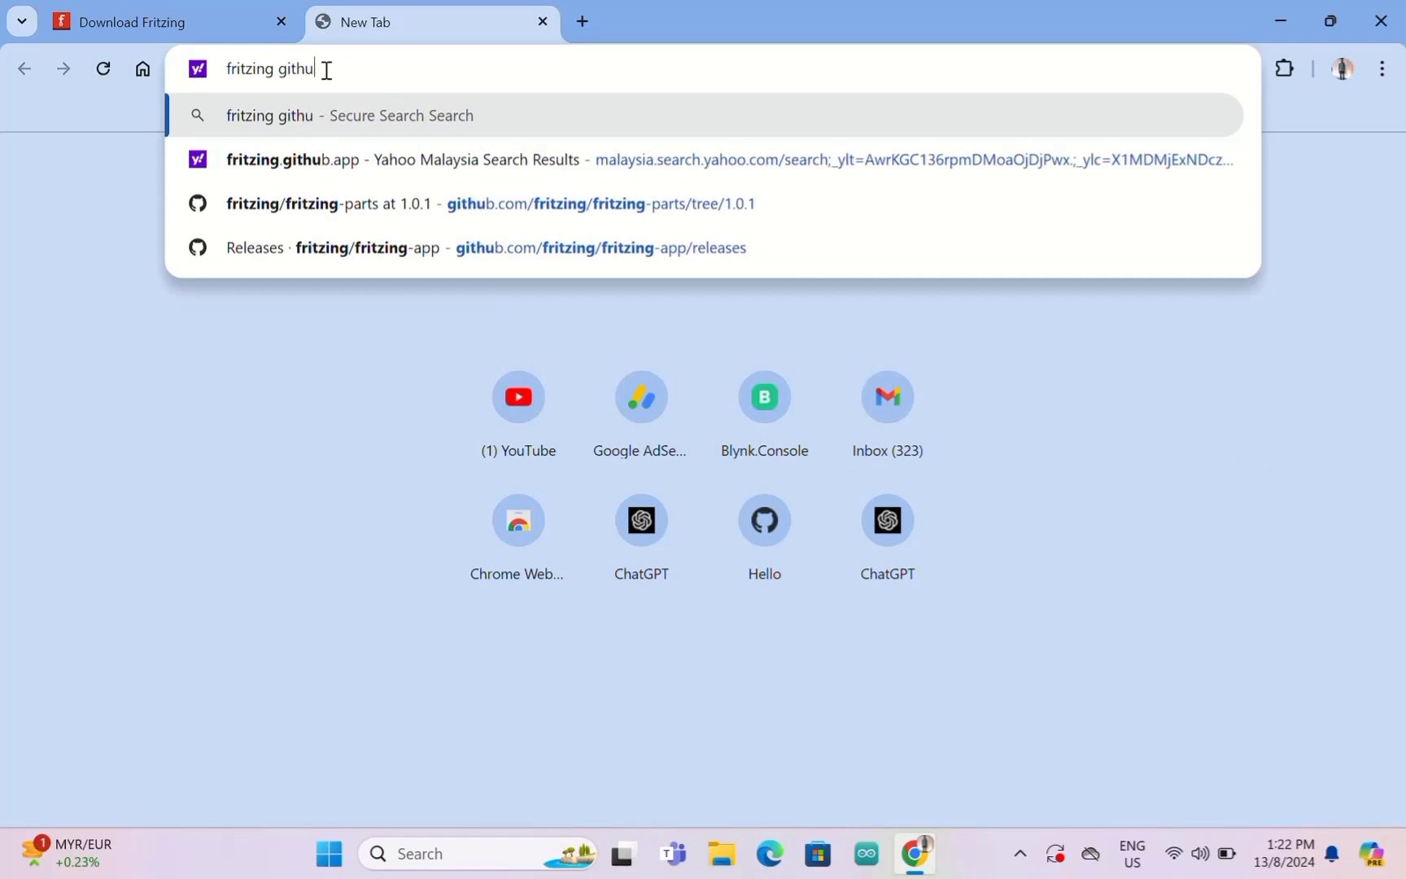
{"action": "type", "text": "b app"}
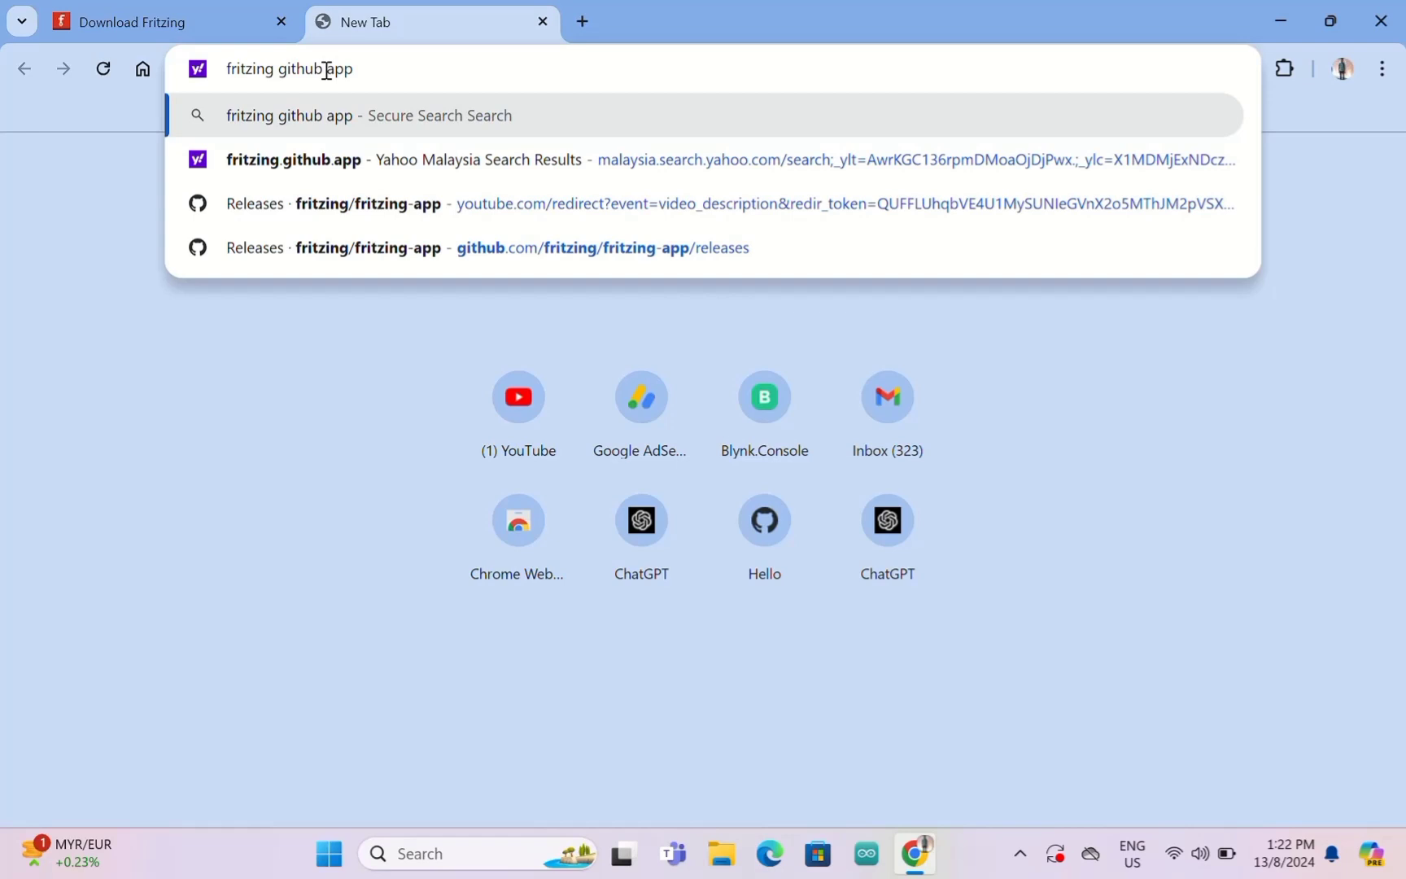
{"action": "key", "text": "Return"}
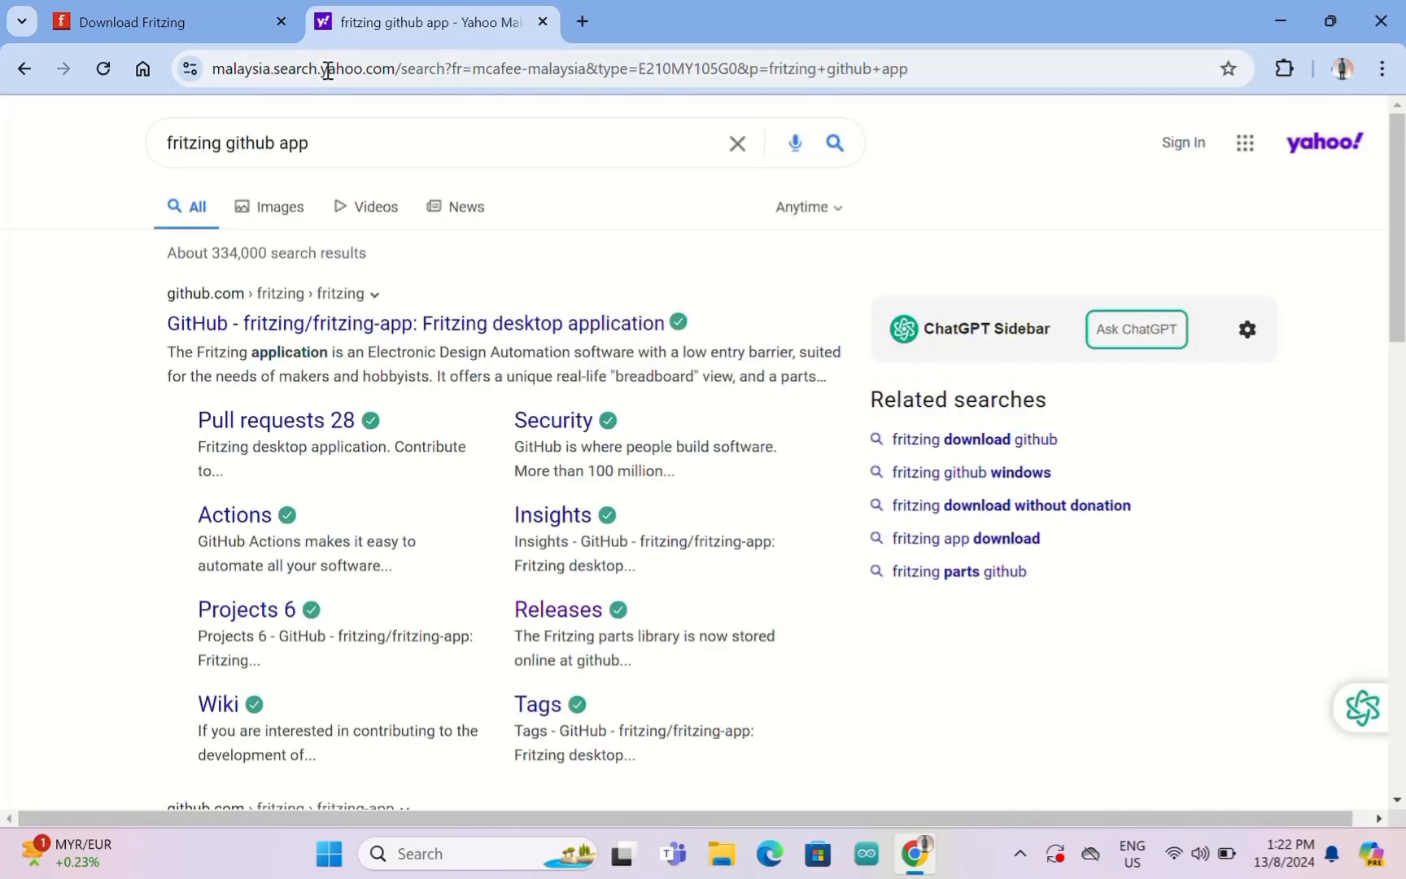
{"action": "scroll", "coordinate": [148, 404], "scroll_direction": "down", "scroll_amount": 3}
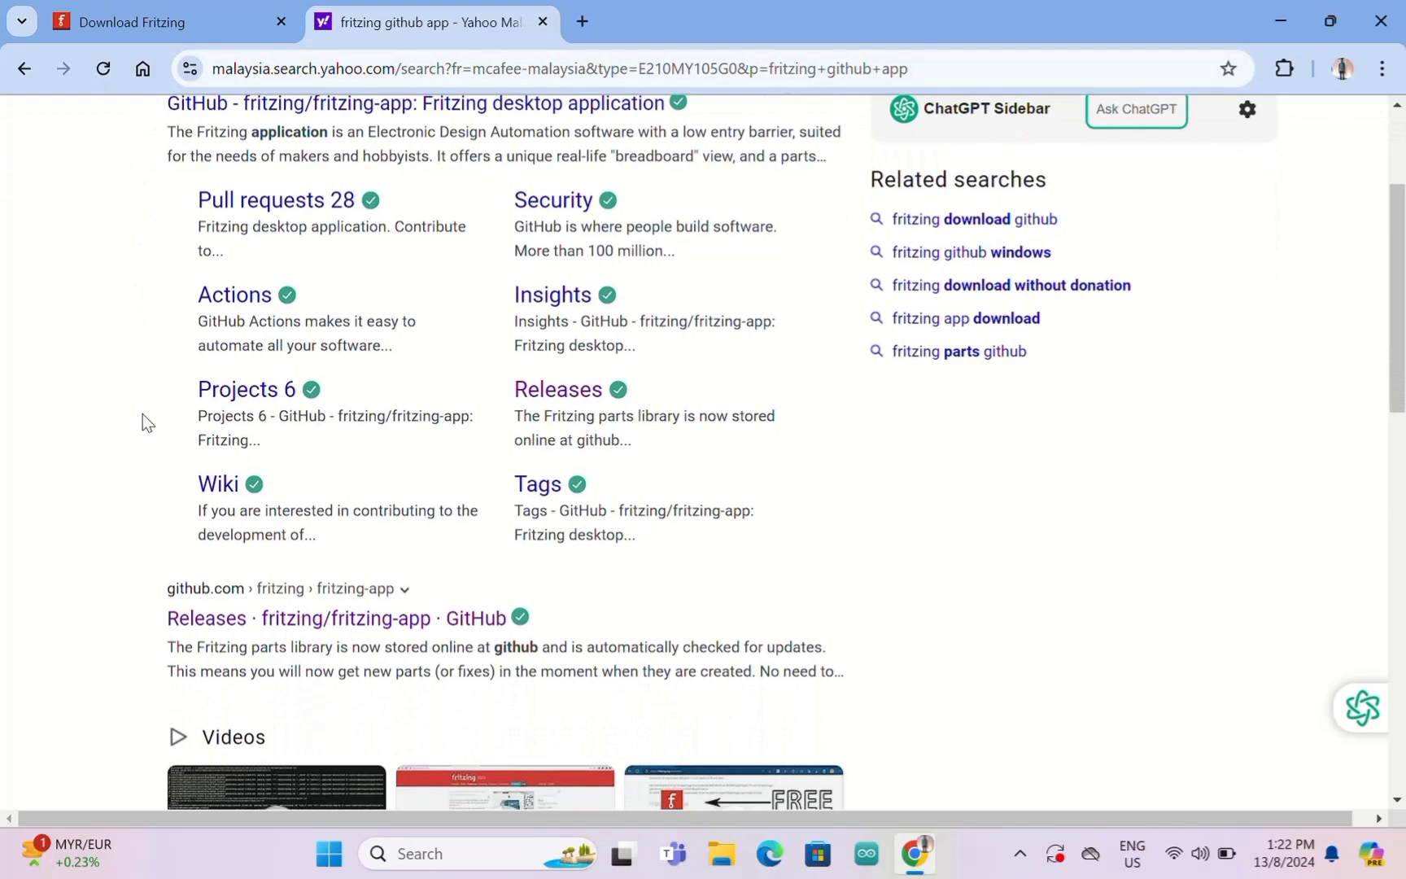
{"action": "scroll", "coordinate": [145, 419], "scroll_direction": "down", "scroll_amount": 3}
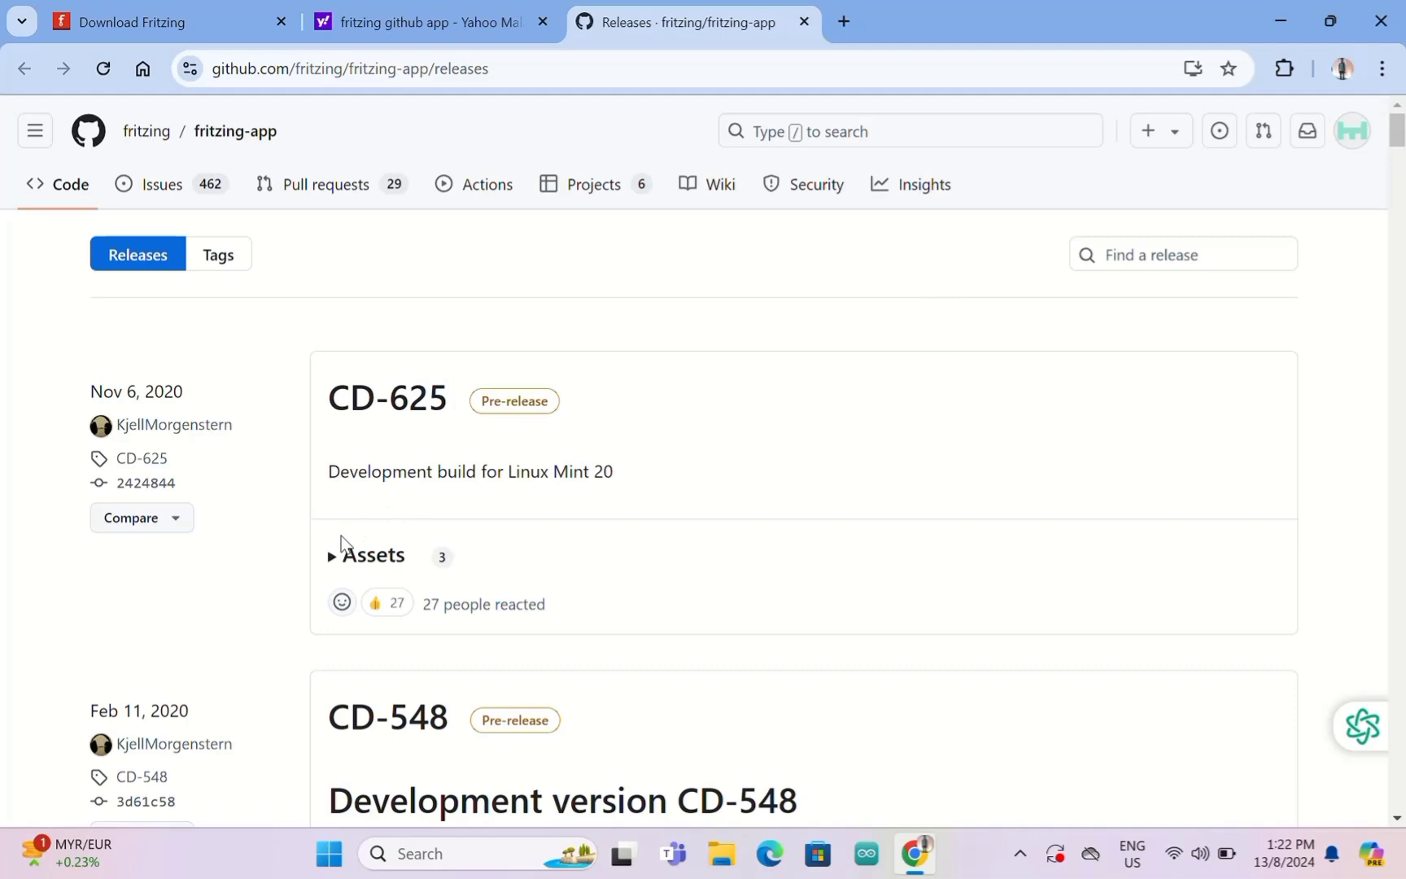
- Expand the CD-548 assets and save develop-548.windows.64.zip into Downloads
{"action": "scroll", "coordinate": [652, 488], "scroll_direction": "down", "scroll_amount": 8}
{"action": "scroll", "coordinate": [652, 485], "scroll_direction": "down", "scroll_amount": 4}
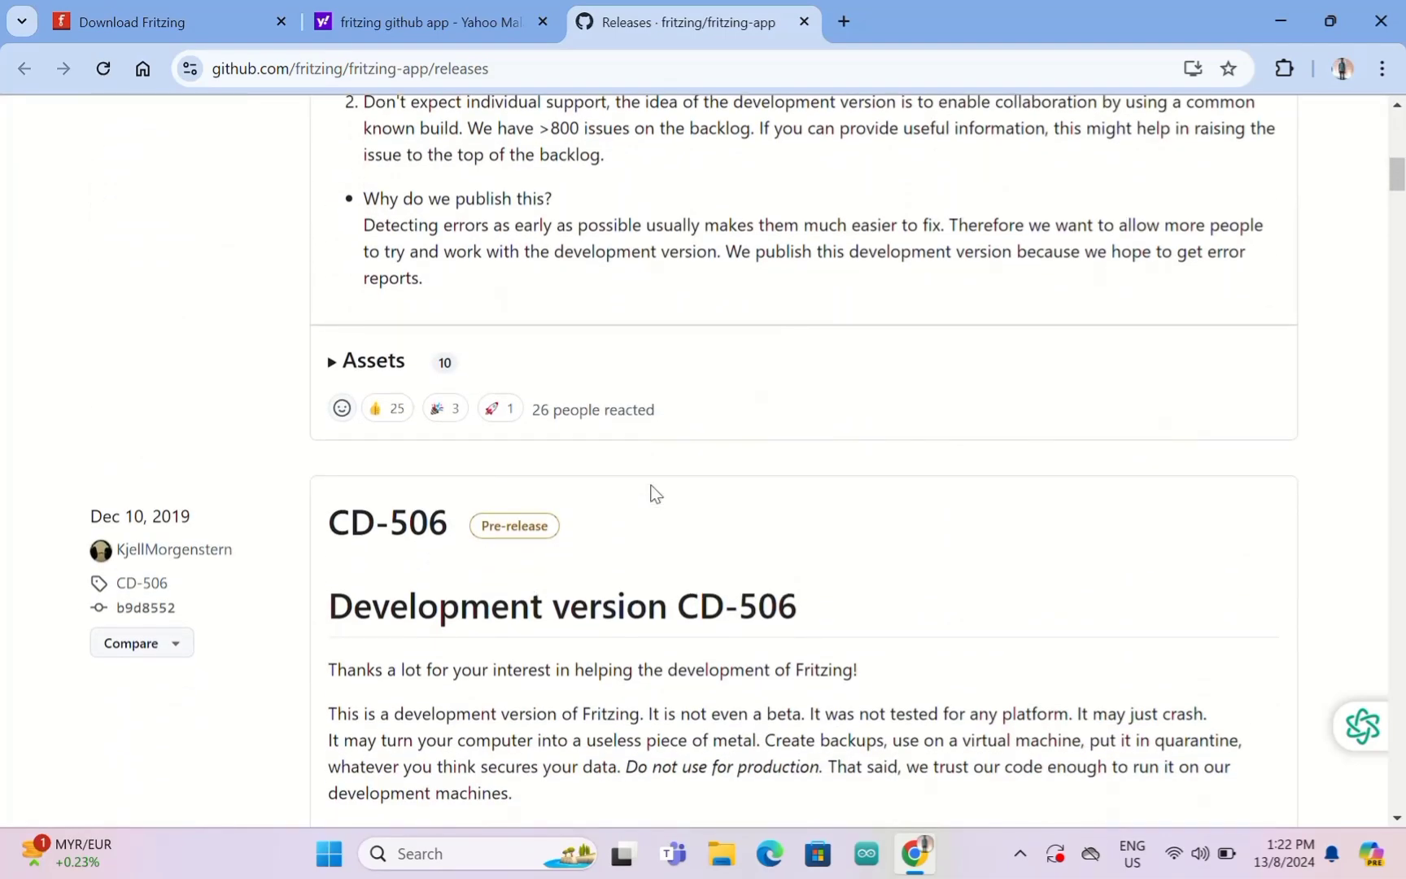
{"action": "left_click", "coordinate": [590, 365]}
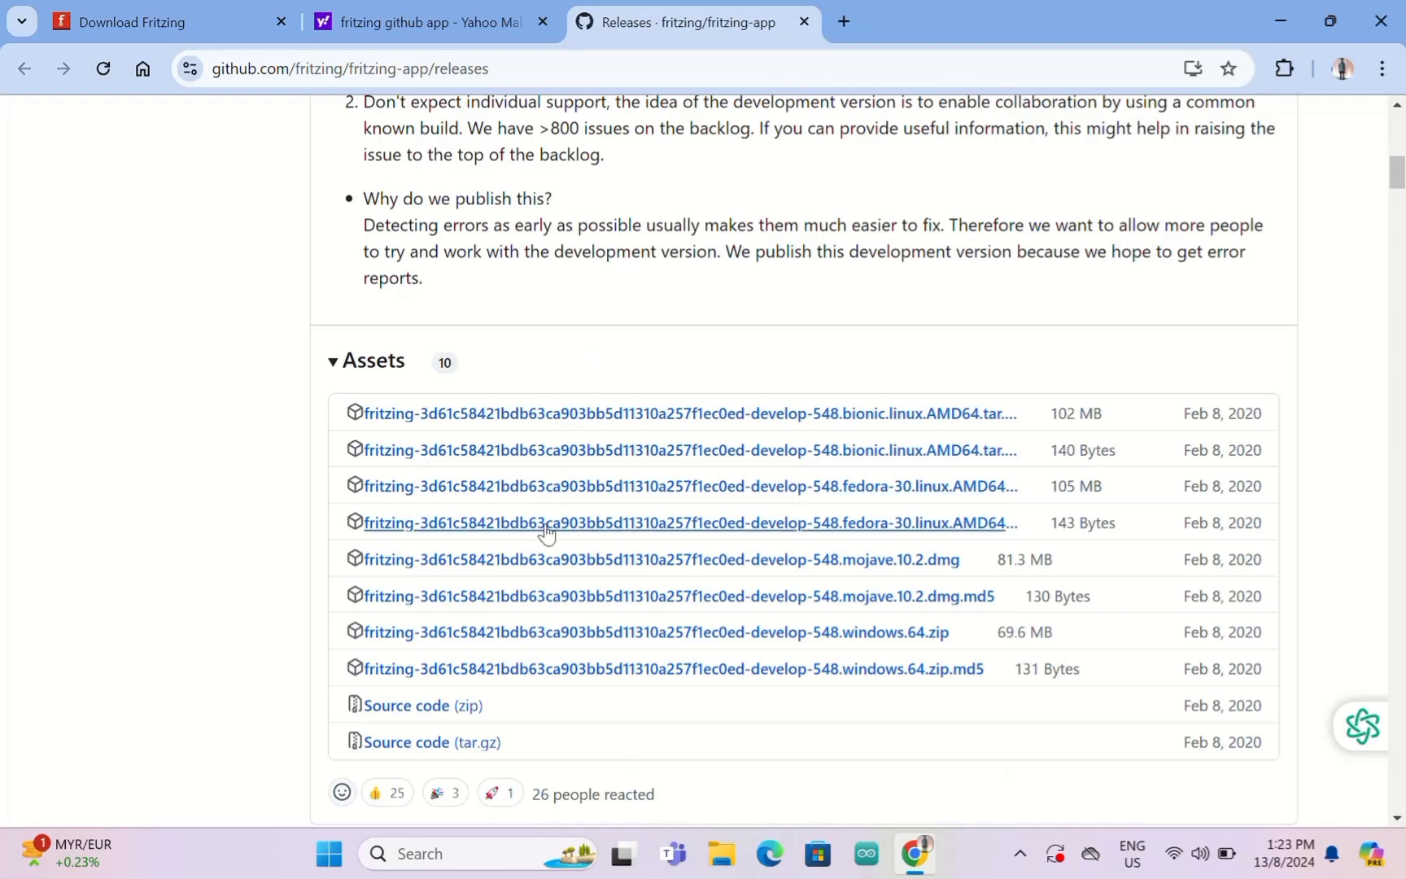
{"action": "left_click", "coordinate": [596, 632]}
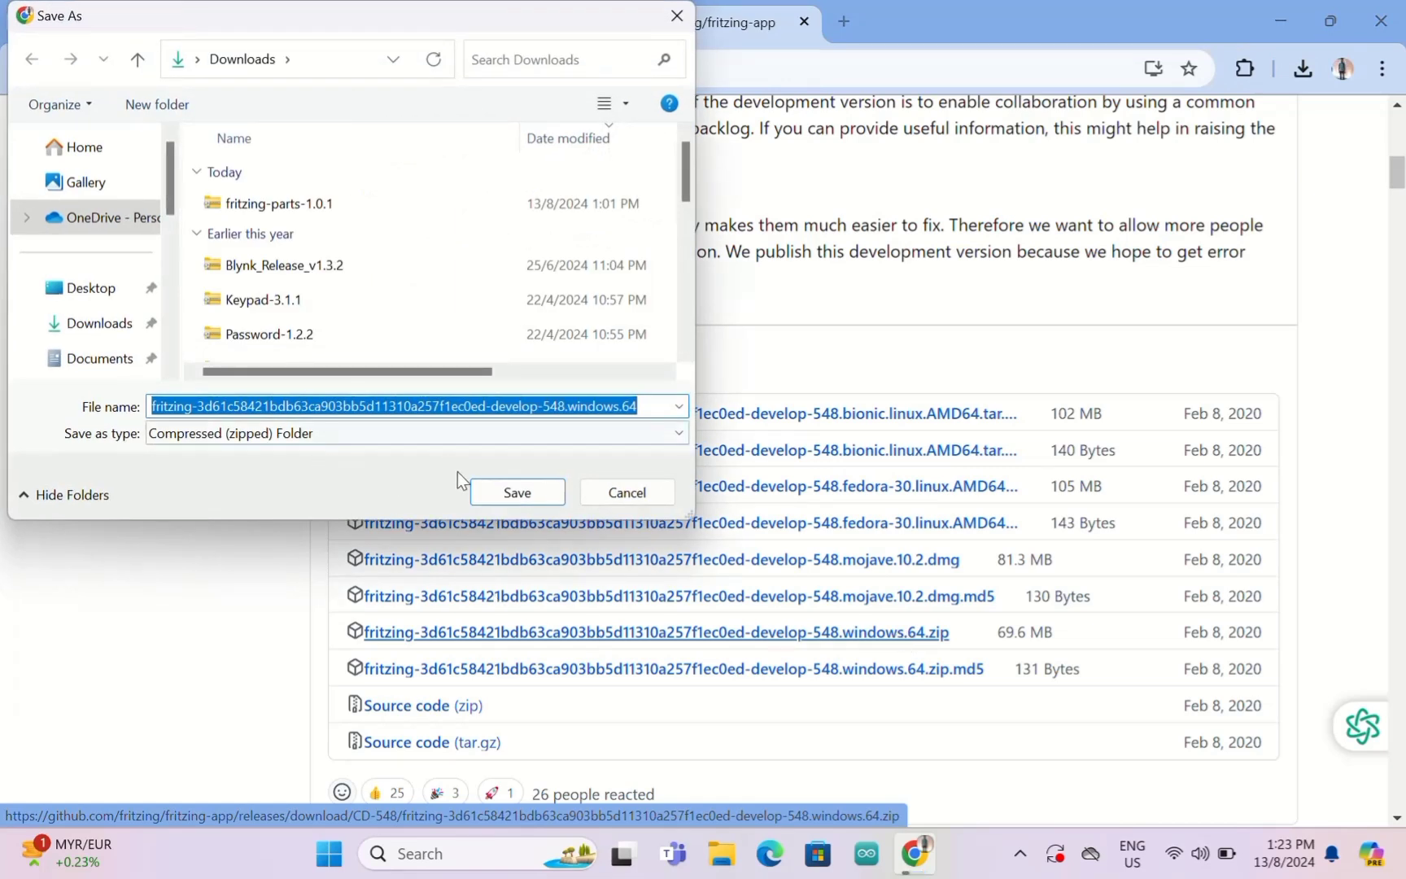
{"action": "left_click", "coordinate": [525, 491]}
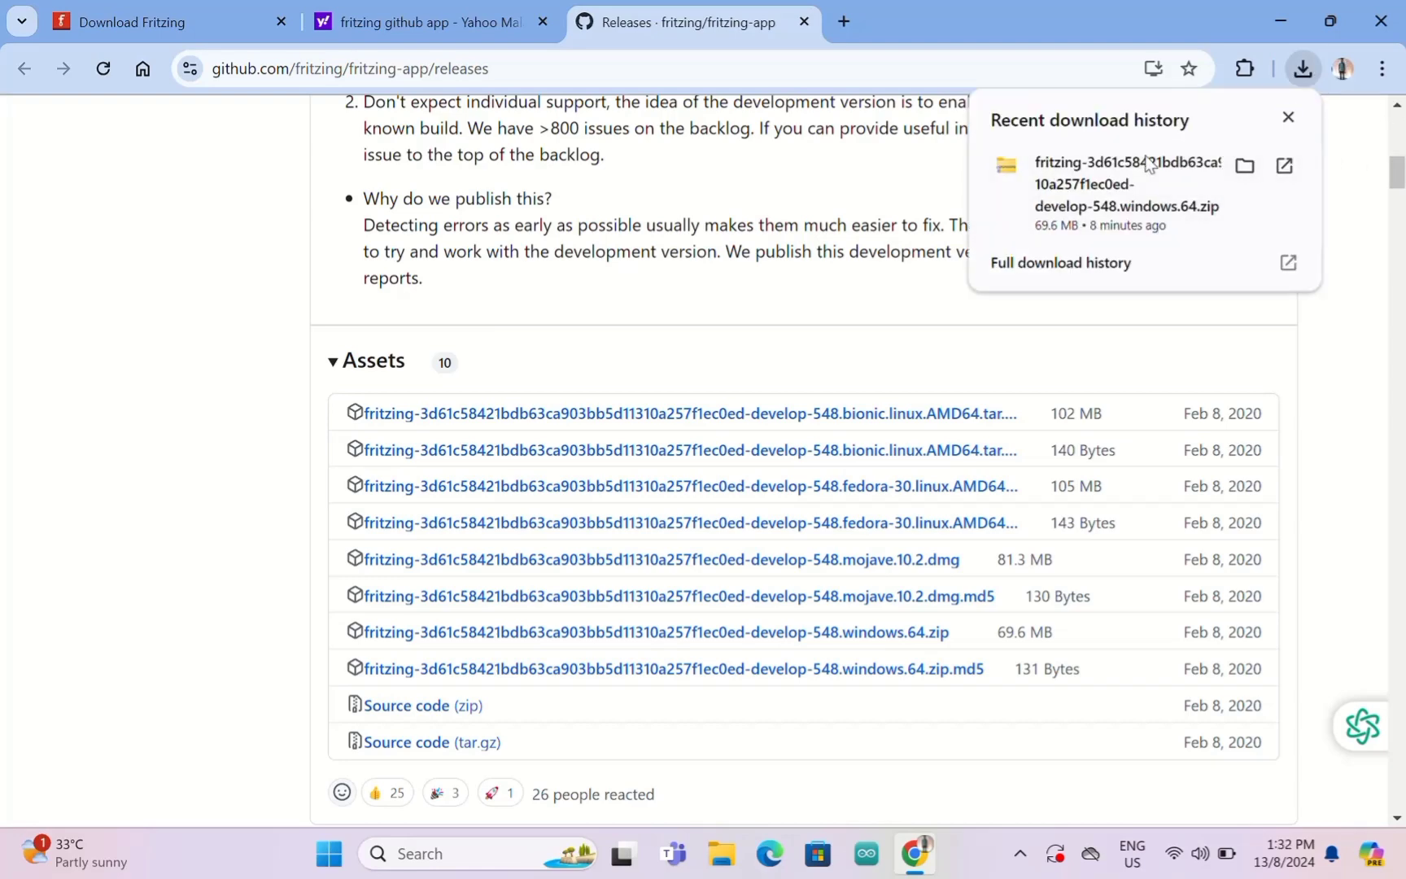
- Open the downloaded zip and browse into forzip > fritzing to the Fritzing application
{"action": "left_click", "coordinate": [1142, 163]}
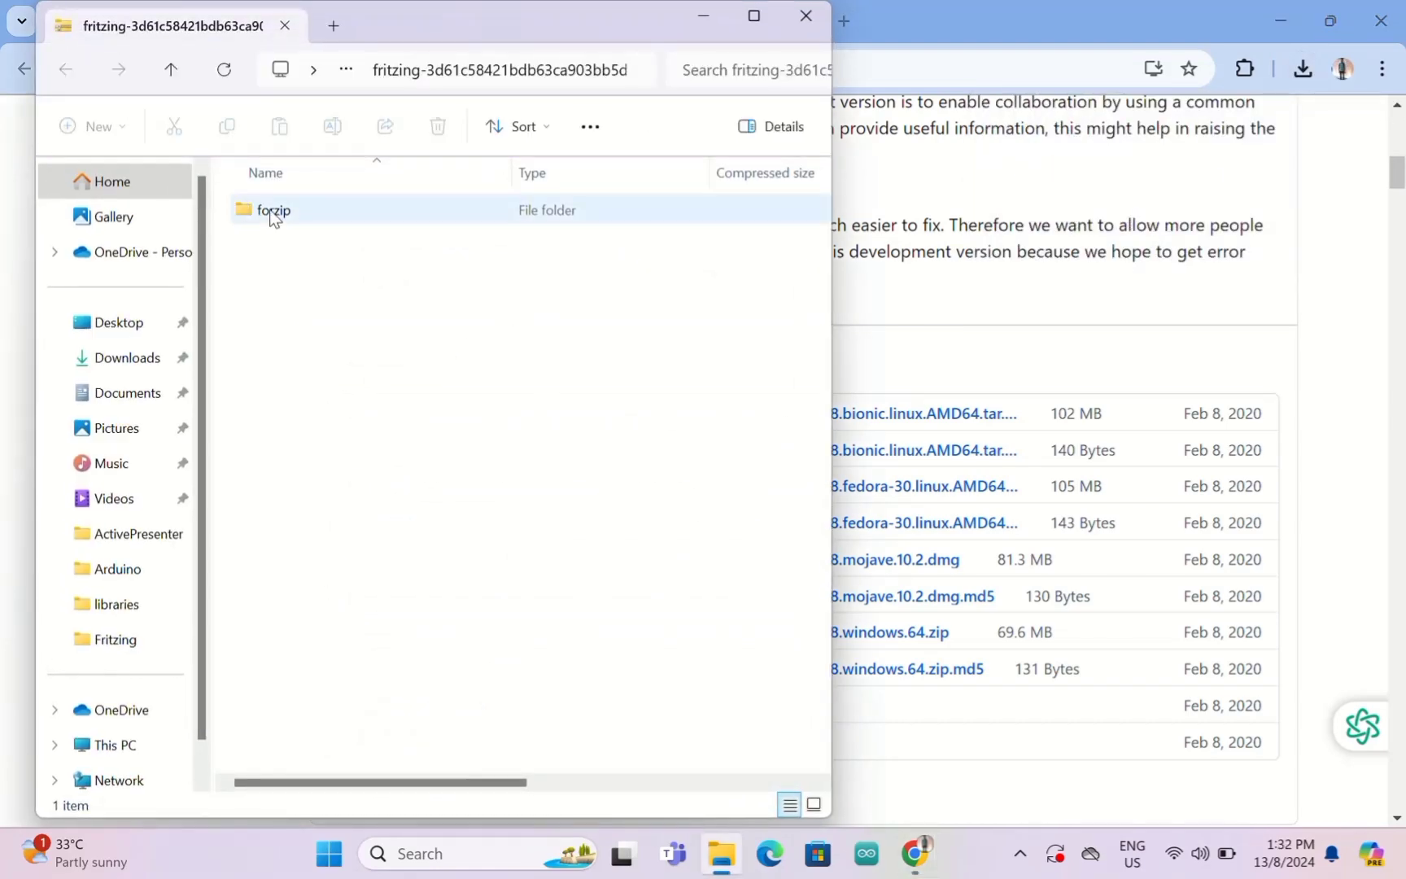
{"action": "double_click", "coordinate": [277, 215]}
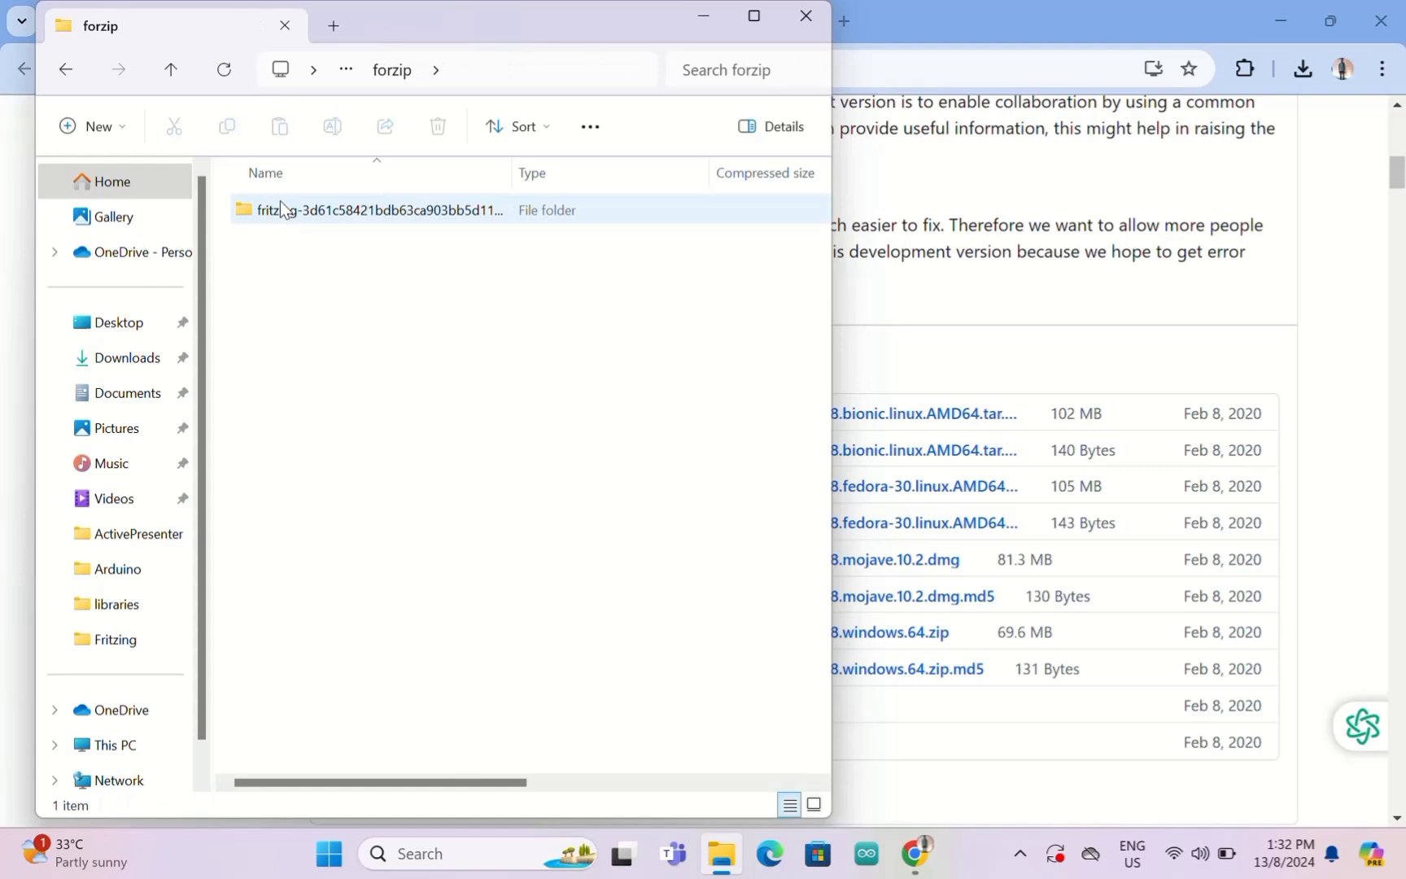
{"action": "left_click", "coordinate": [280, 205]}
{"action": "double_click", "coordinate": [272, 215]}
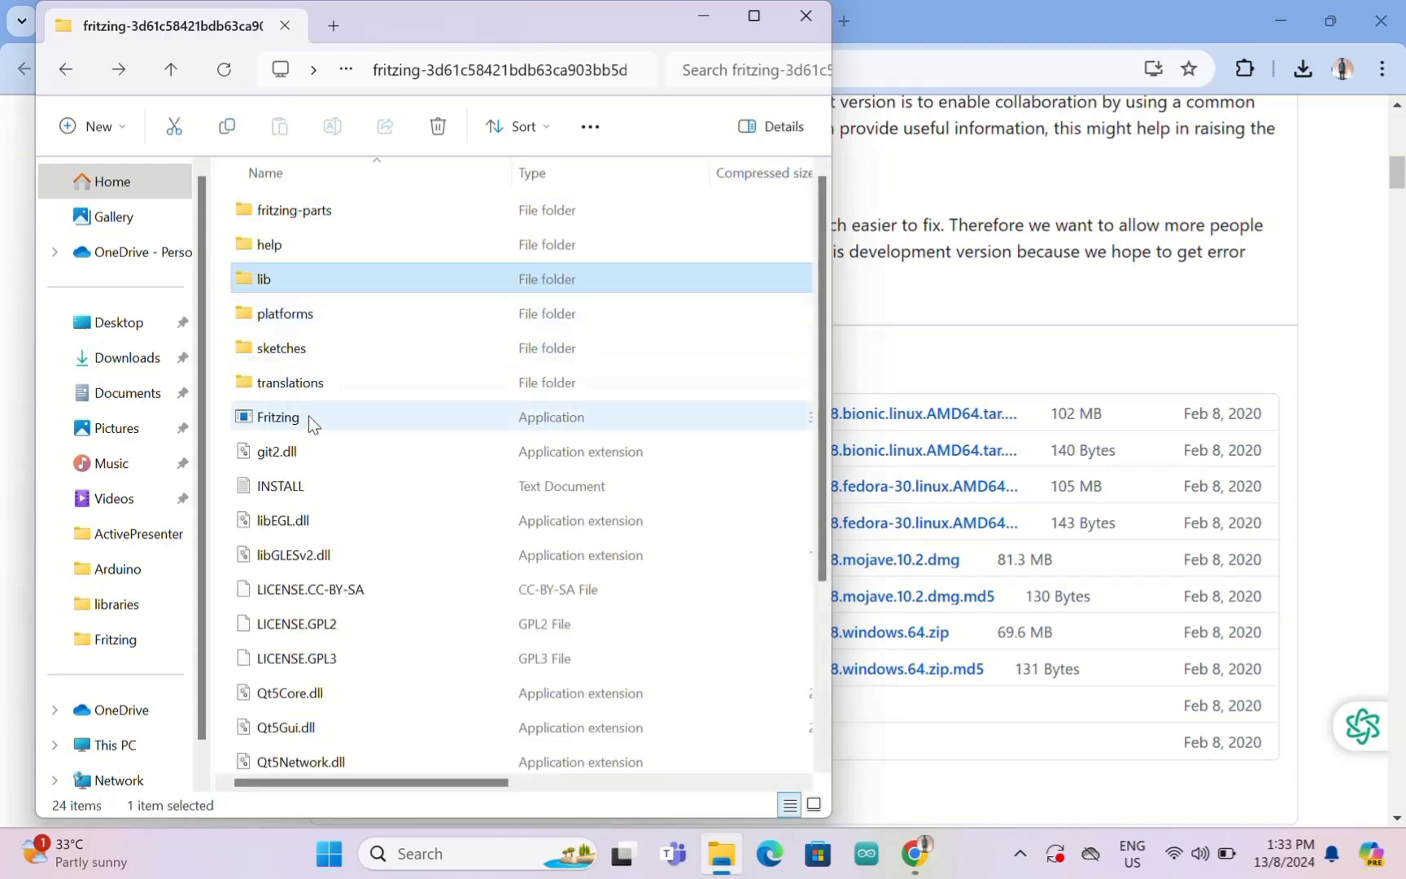
{"action": "left_click", "coordinate": [309, 417]}
- Run Extract all on the zip, keeping the suggested destination folder
{"action": "right_click", "coordinate": [319, 411]}
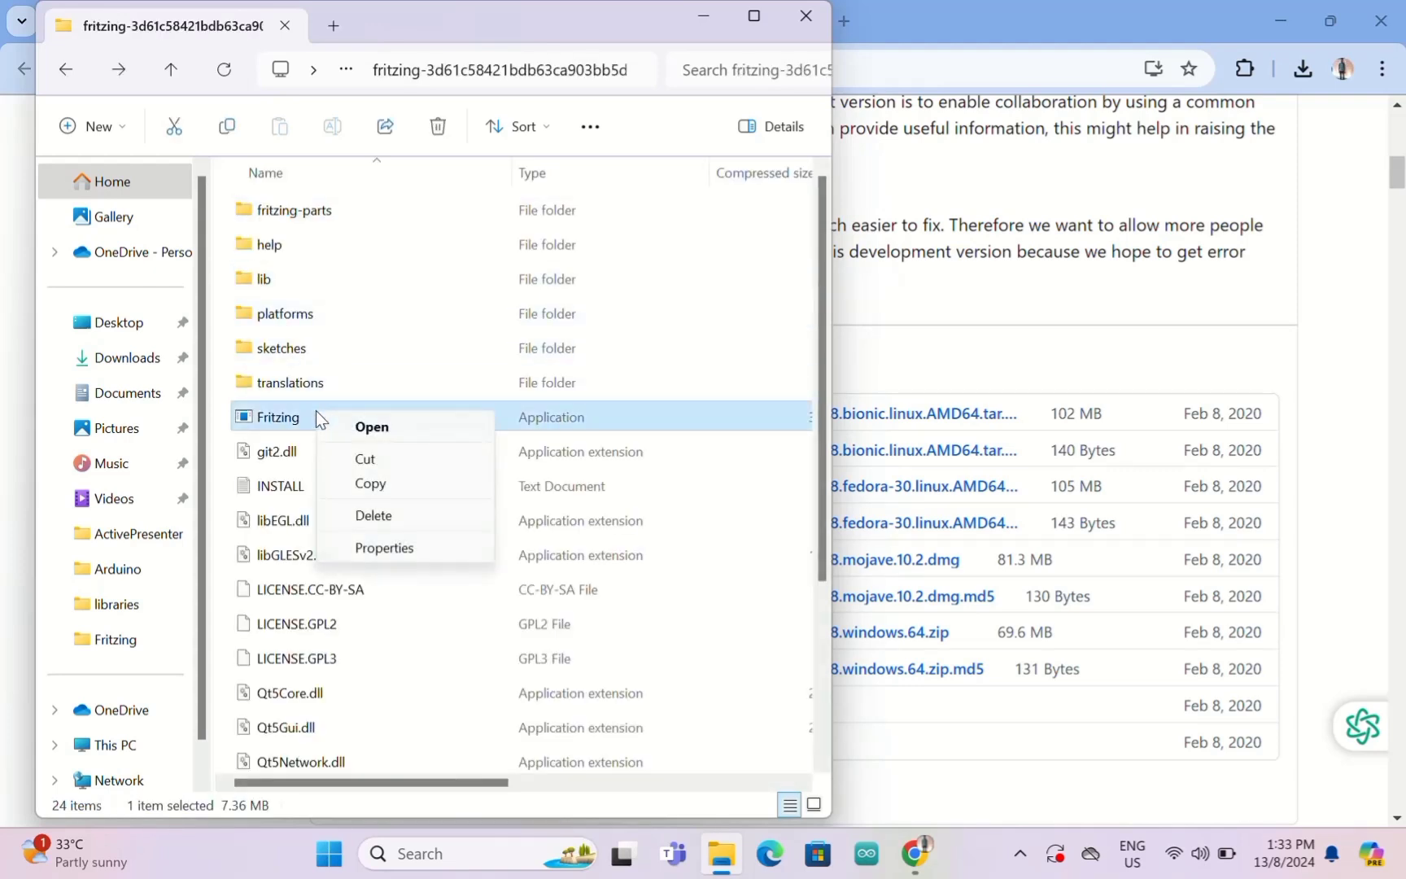
{"action": "left_click", "coordinate": [368, 427]}
{"action": "left_click", "coordinate": [642, 467]}
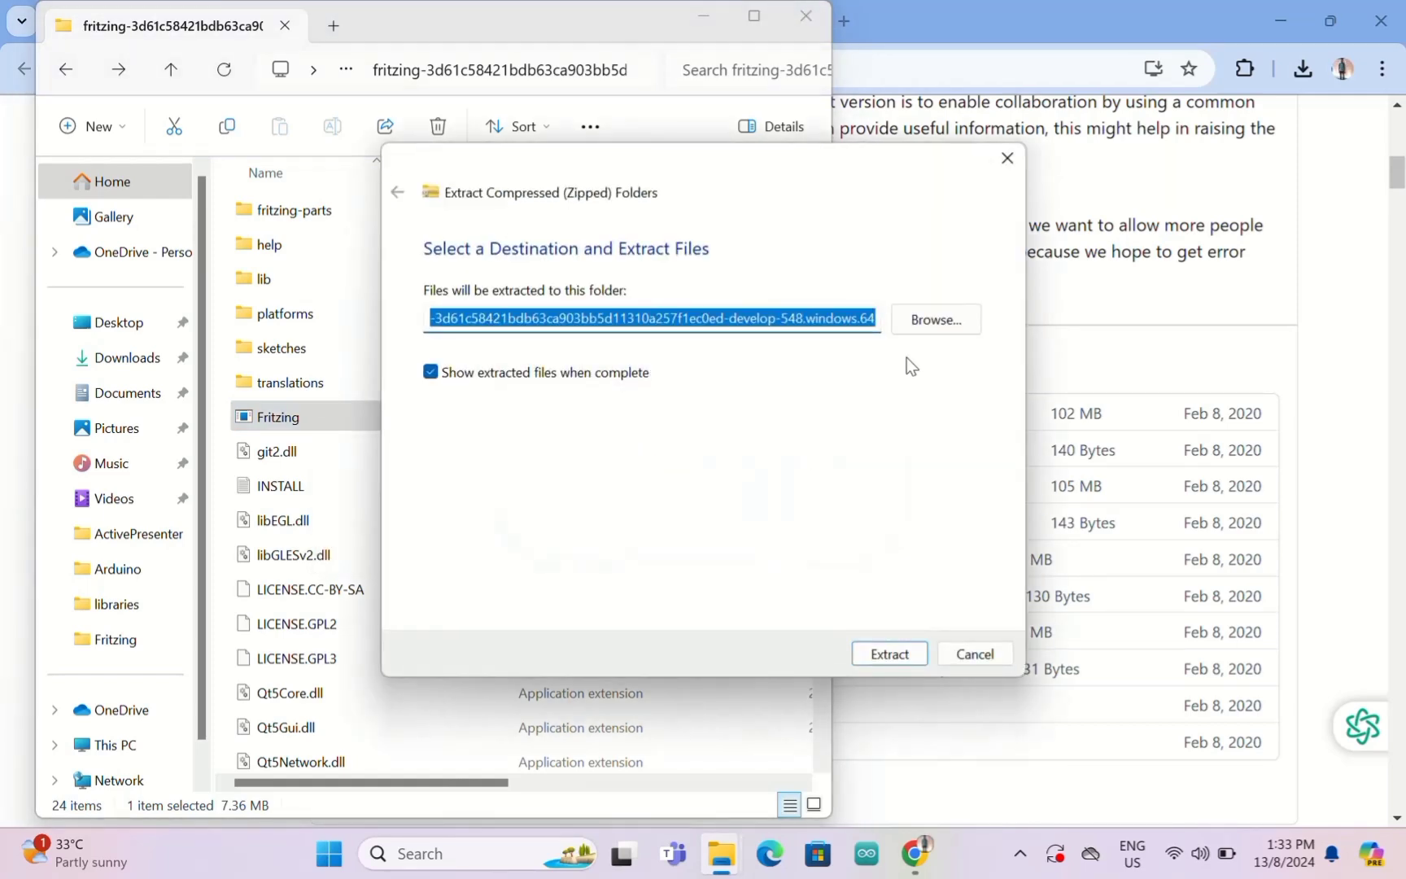
{"action": "left_click", "coordinate": [890, 654]}
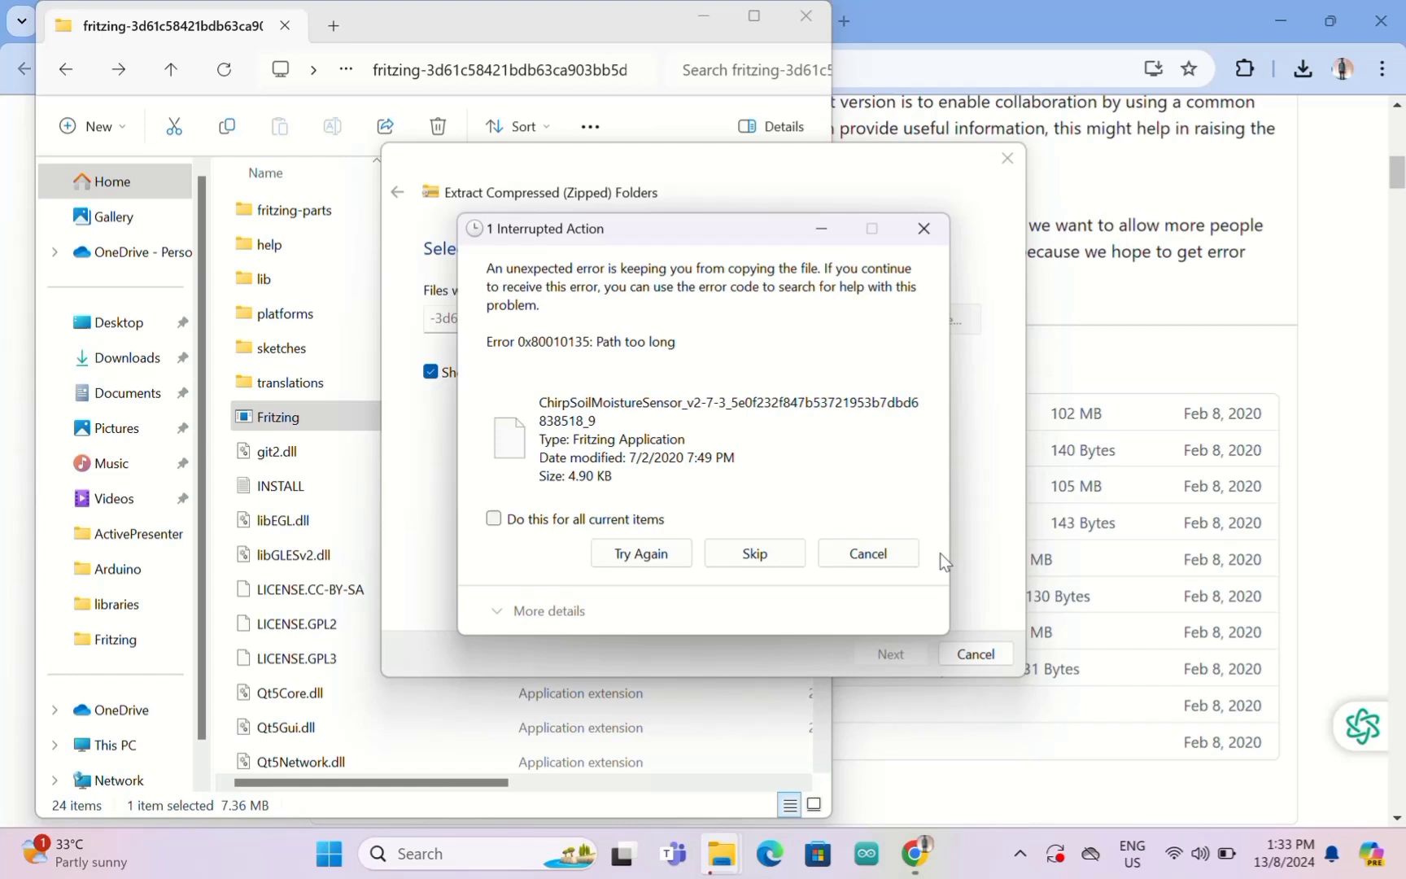
- Skip every file and folder with a too-long path, applying the choice to all items
{"action": "left_click", "coordinate": [494, 519]}
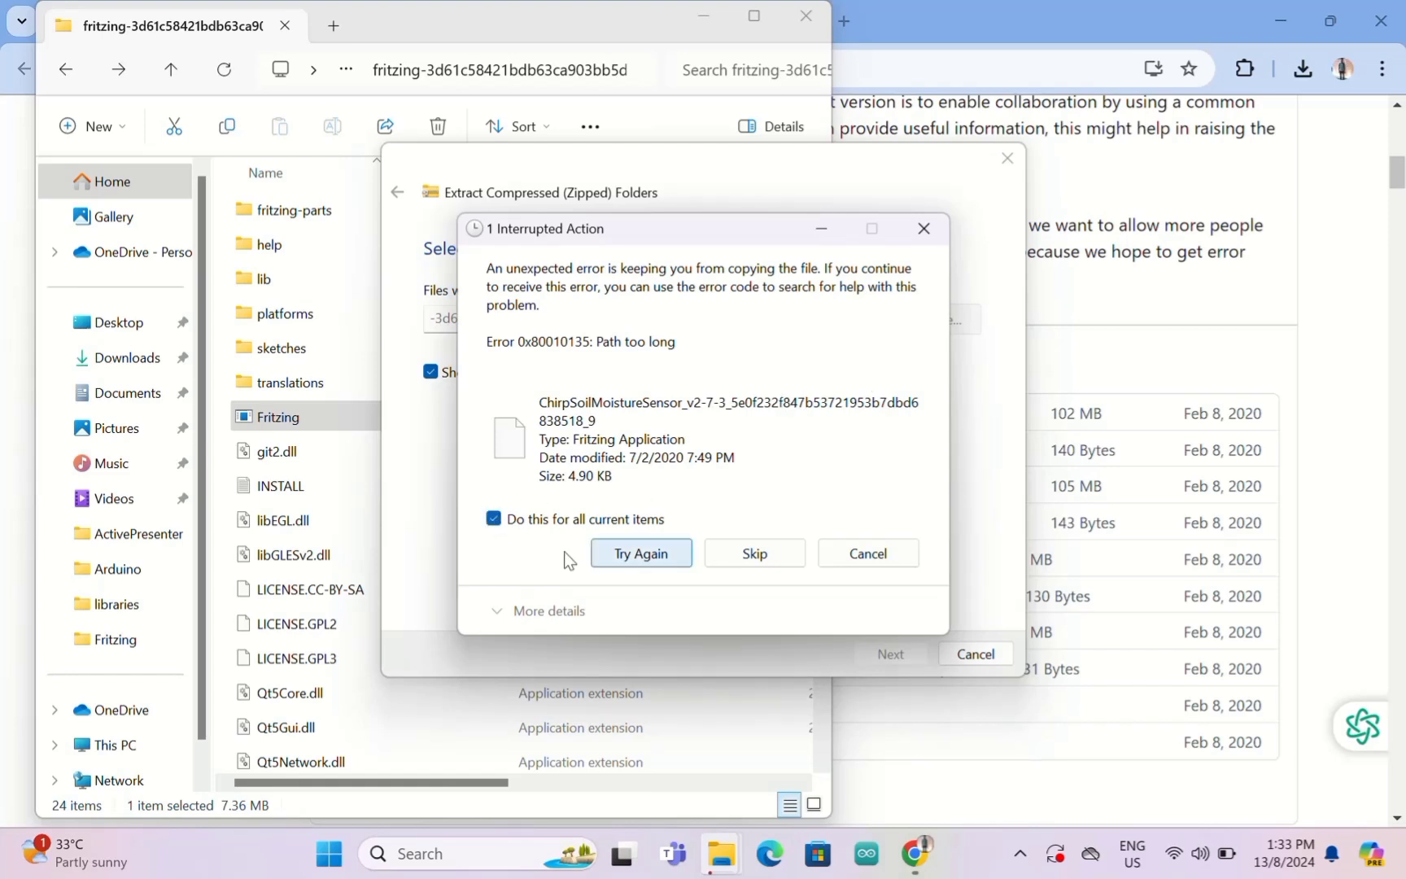
{"action": "left_click", "coordinate": [744, 556]}
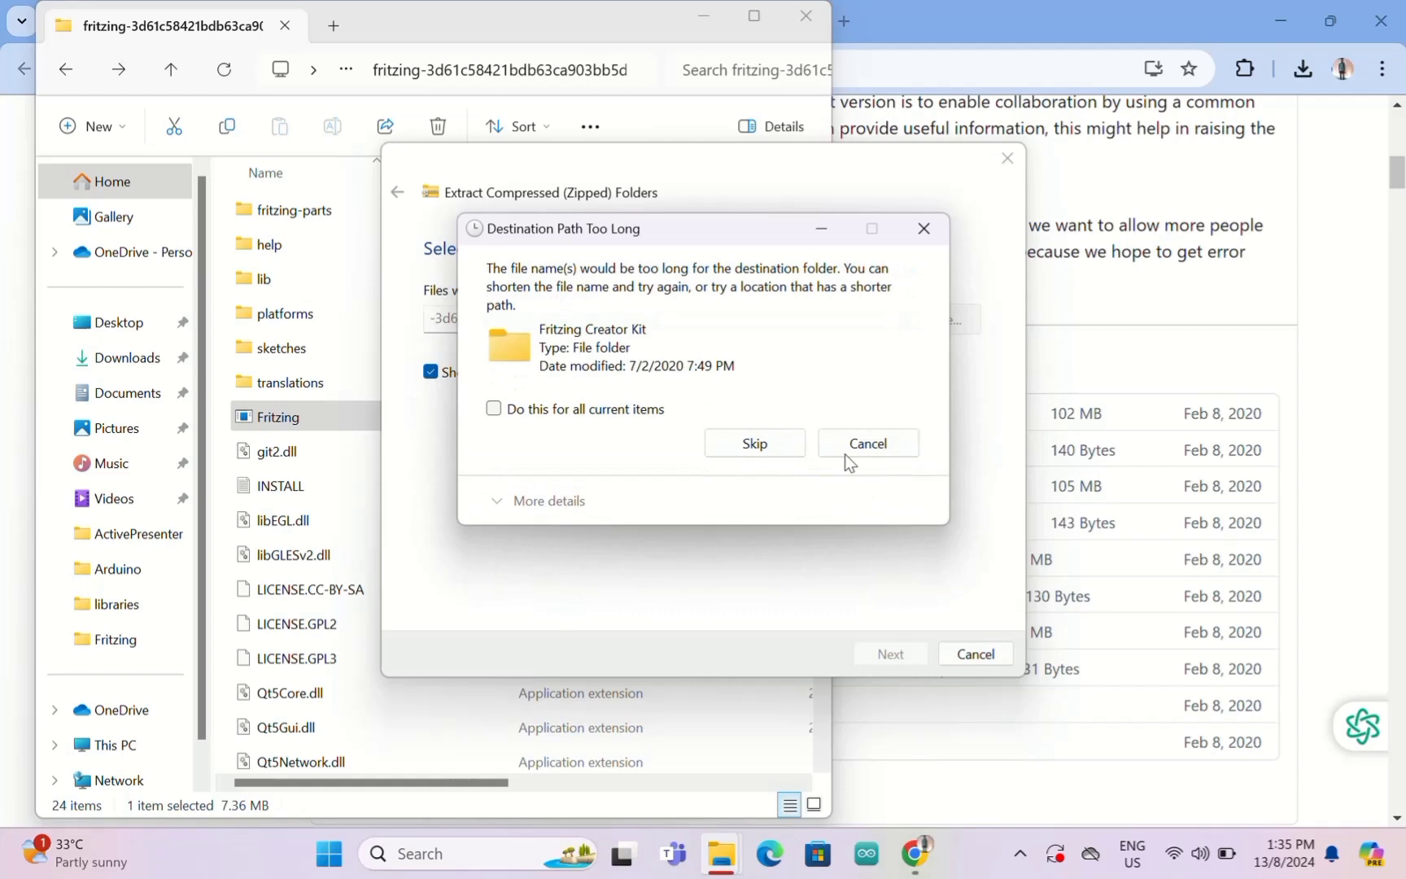
{"action": "left_click", "coordinate": [494, 408]}
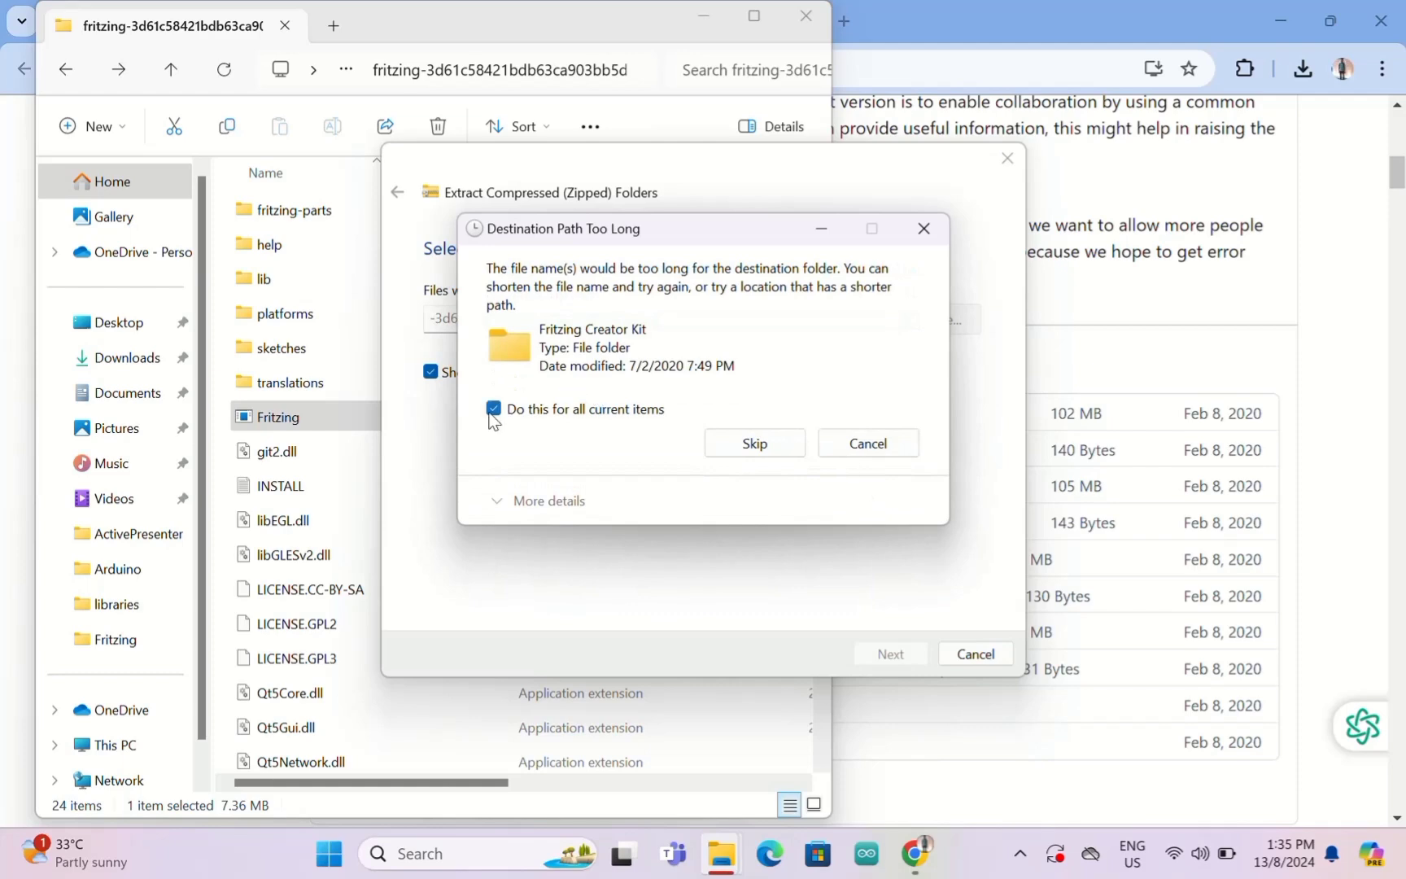
{"action": "left_click", "coordinate": [753, 444]}
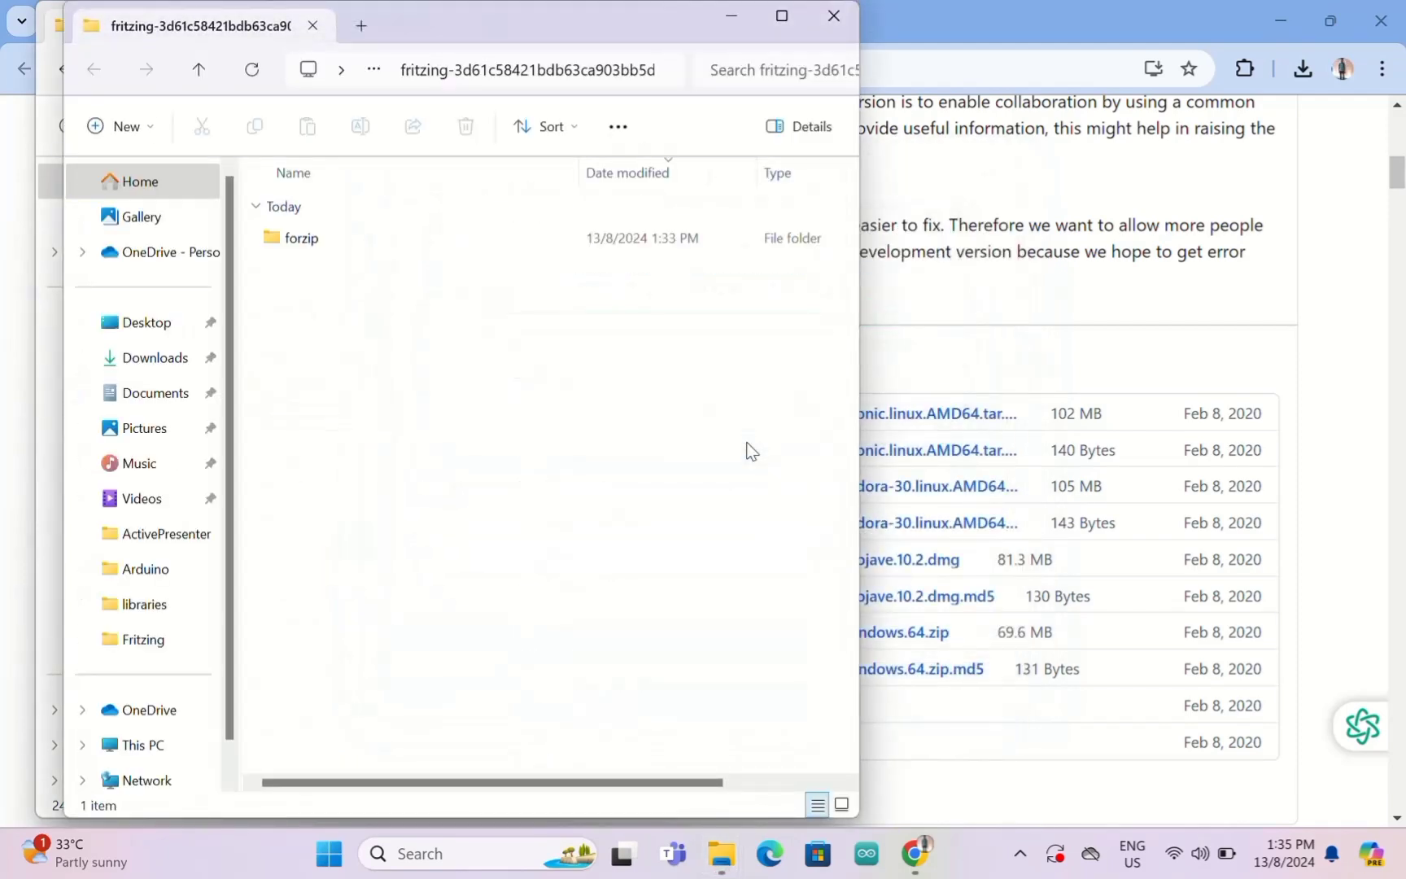
- Open the extracted forzip > fritzing folder and copy the Fritzing 0.9.4.0 application
{"action": "double_click", "coordinate": [311, 236]}
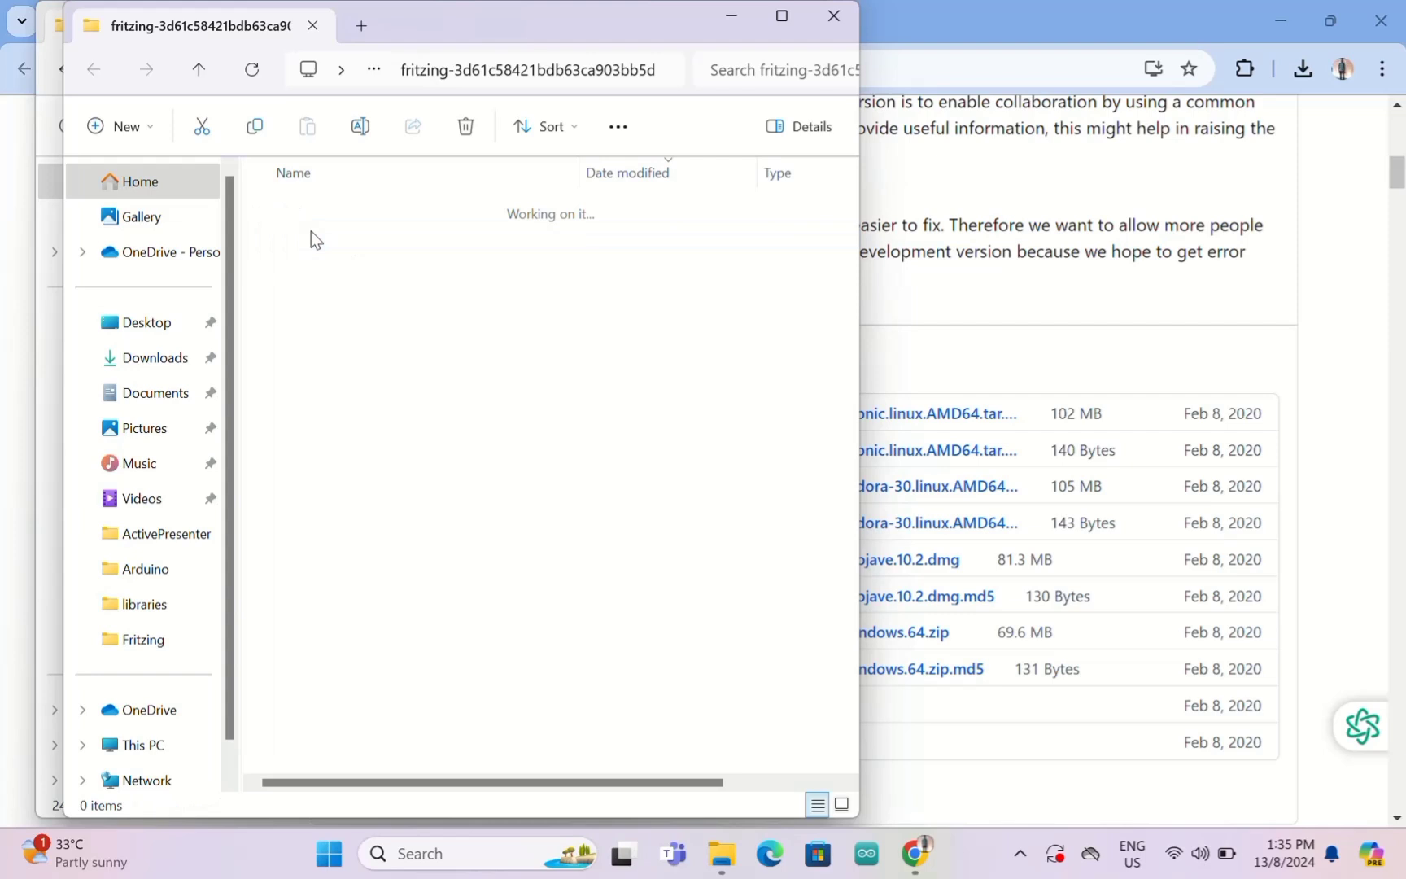
{"action": "double_click", "coordinate": [330, 241]}
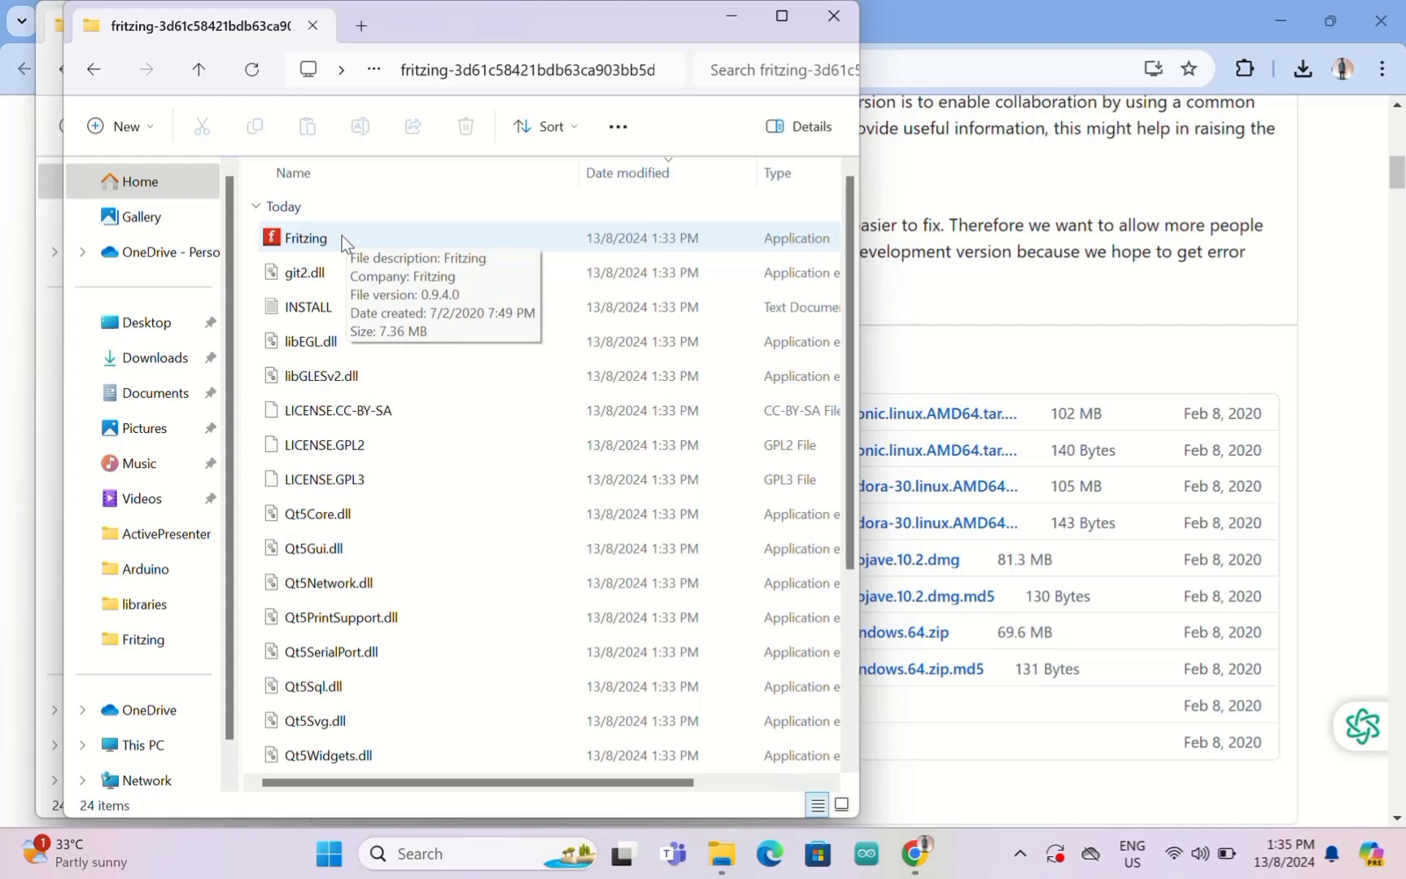
{"action": "right_click", "coordinate": [319, 239]}
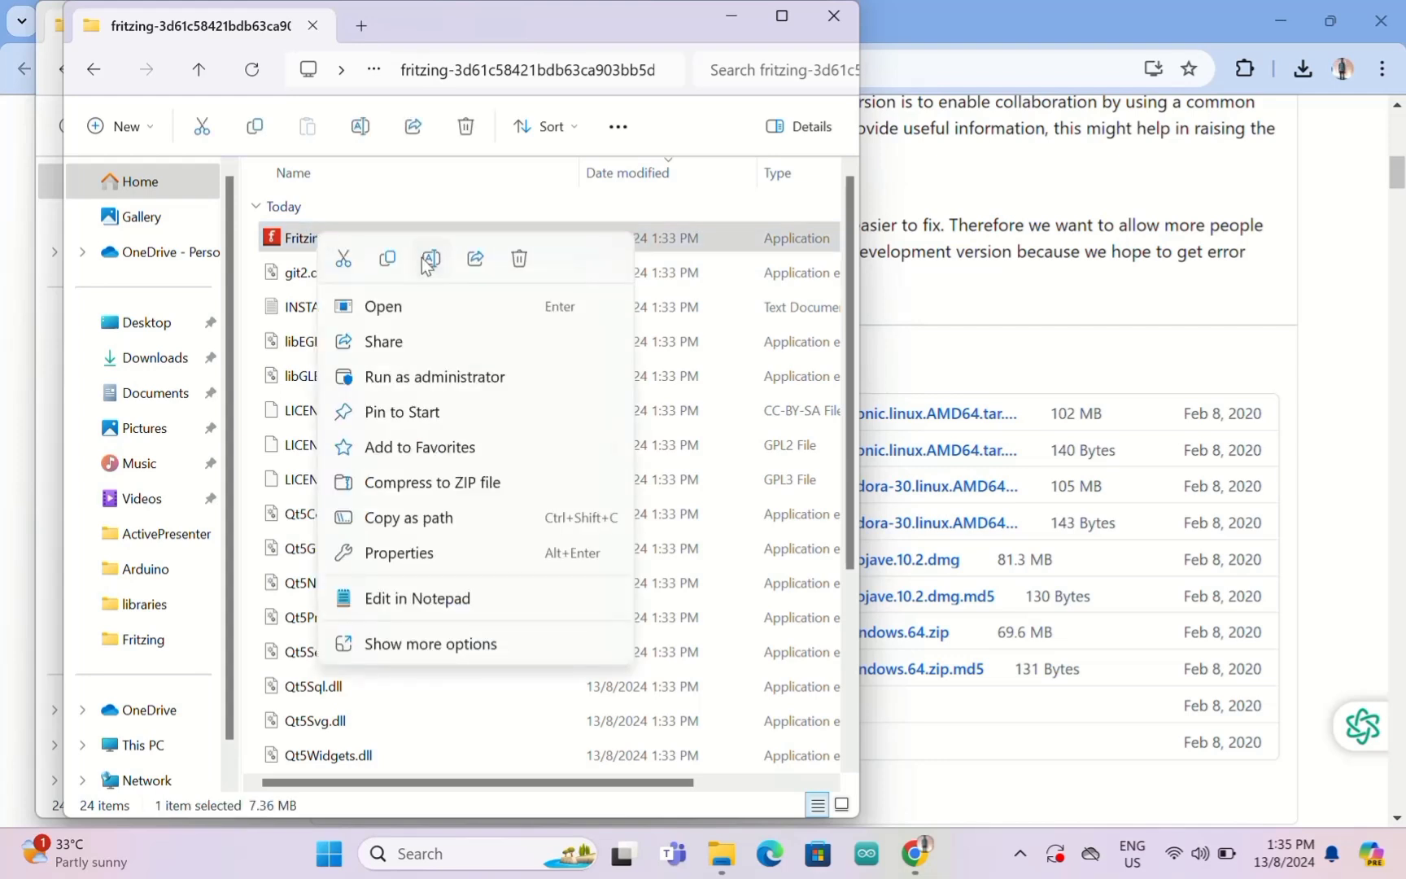
{"action": "left_click", "coordinate": [387, 258]}
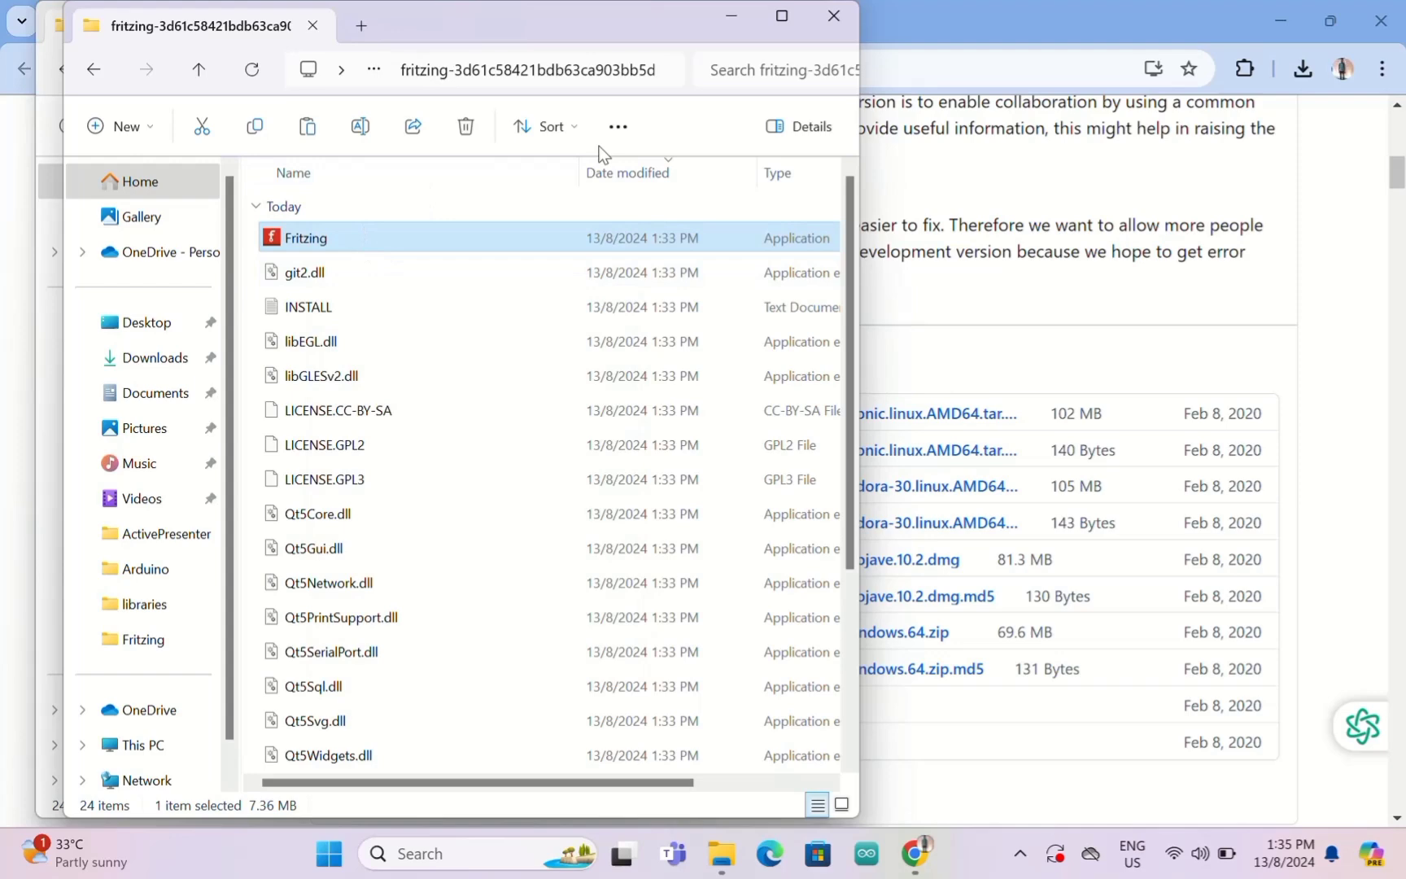
{"action": "left_click", "coordinate": [1294, 20]}
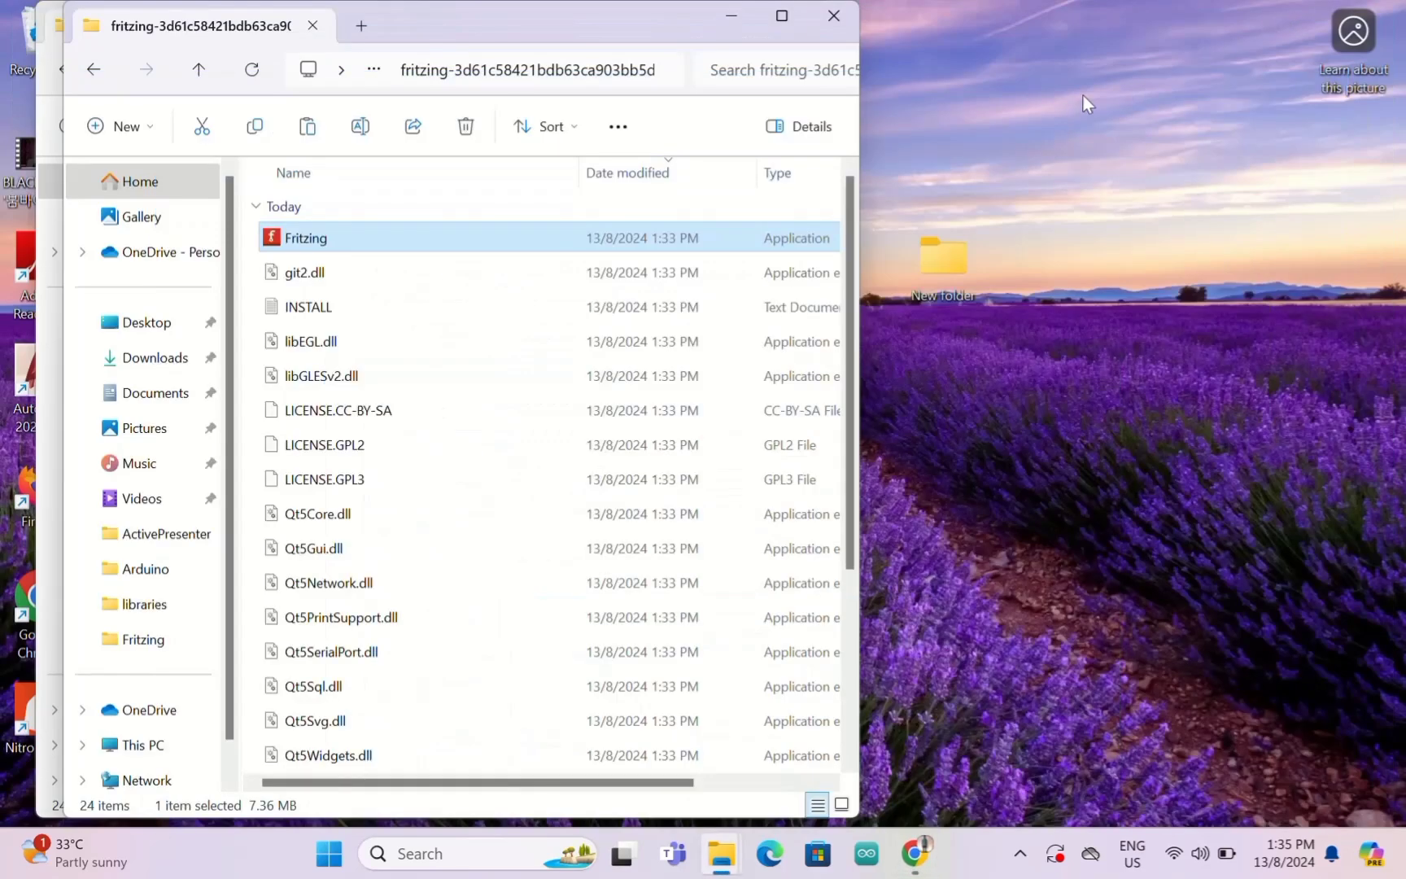
- Minimize the folder windows and paste a Fritzing shortcut onto the desktop
{"action": "left_click", "coordinate": [724, 14]}
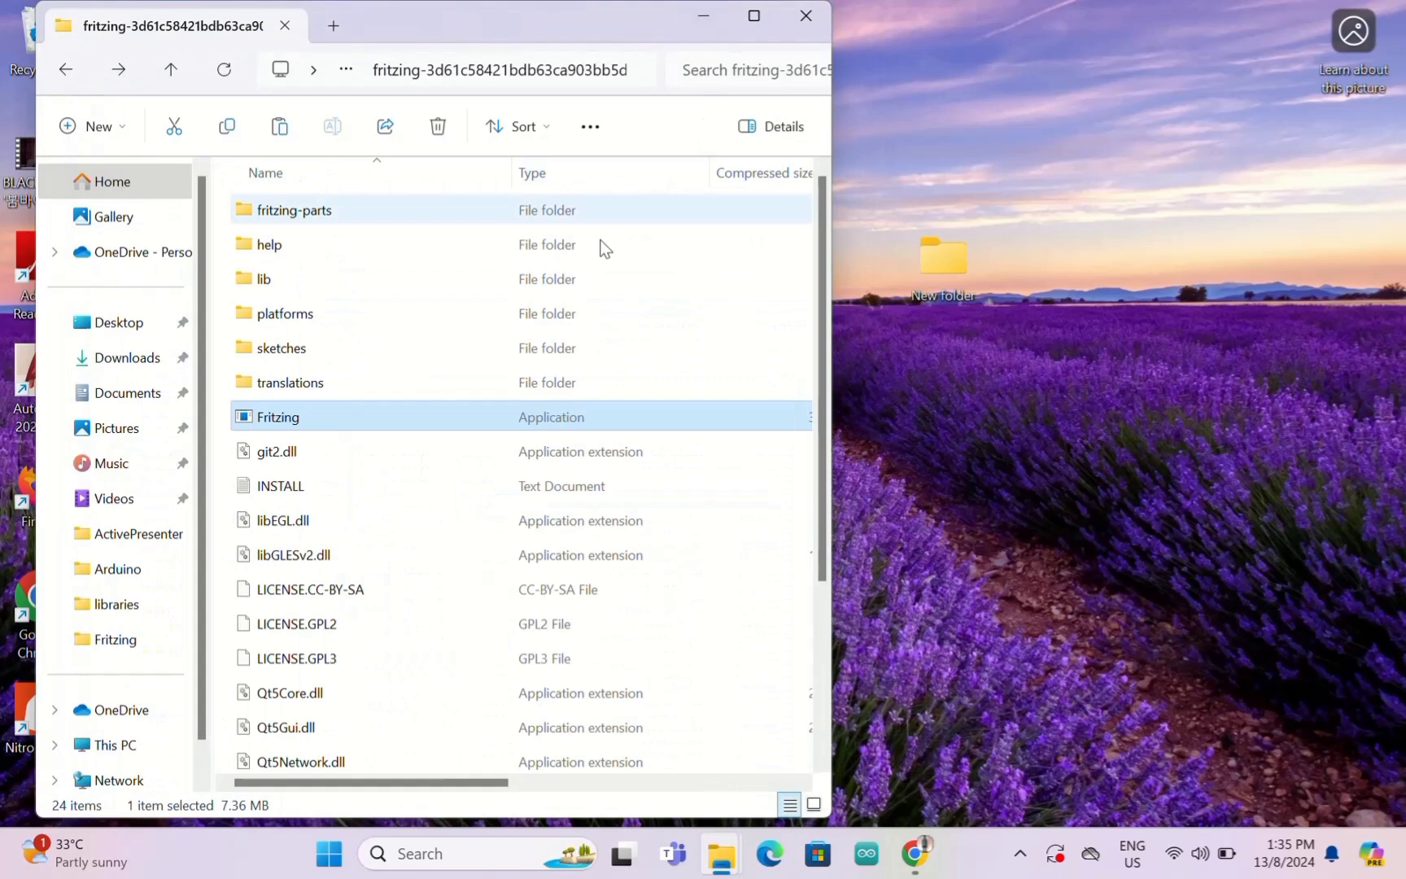
{"action": "left_click", "coordinate": [706, 15]}
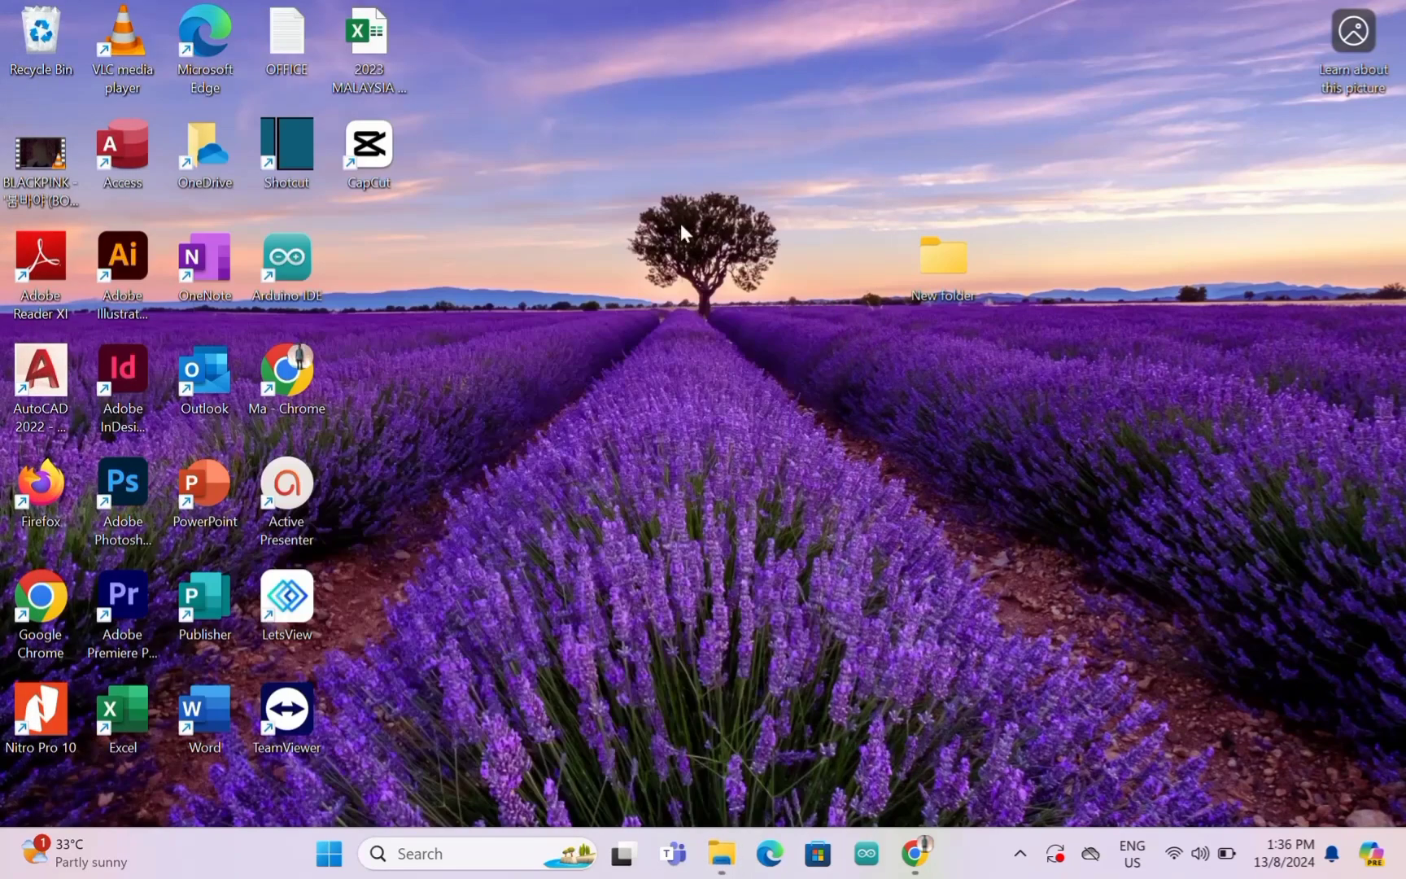
{"action": "right_click", "coordinate": [549, 202]}
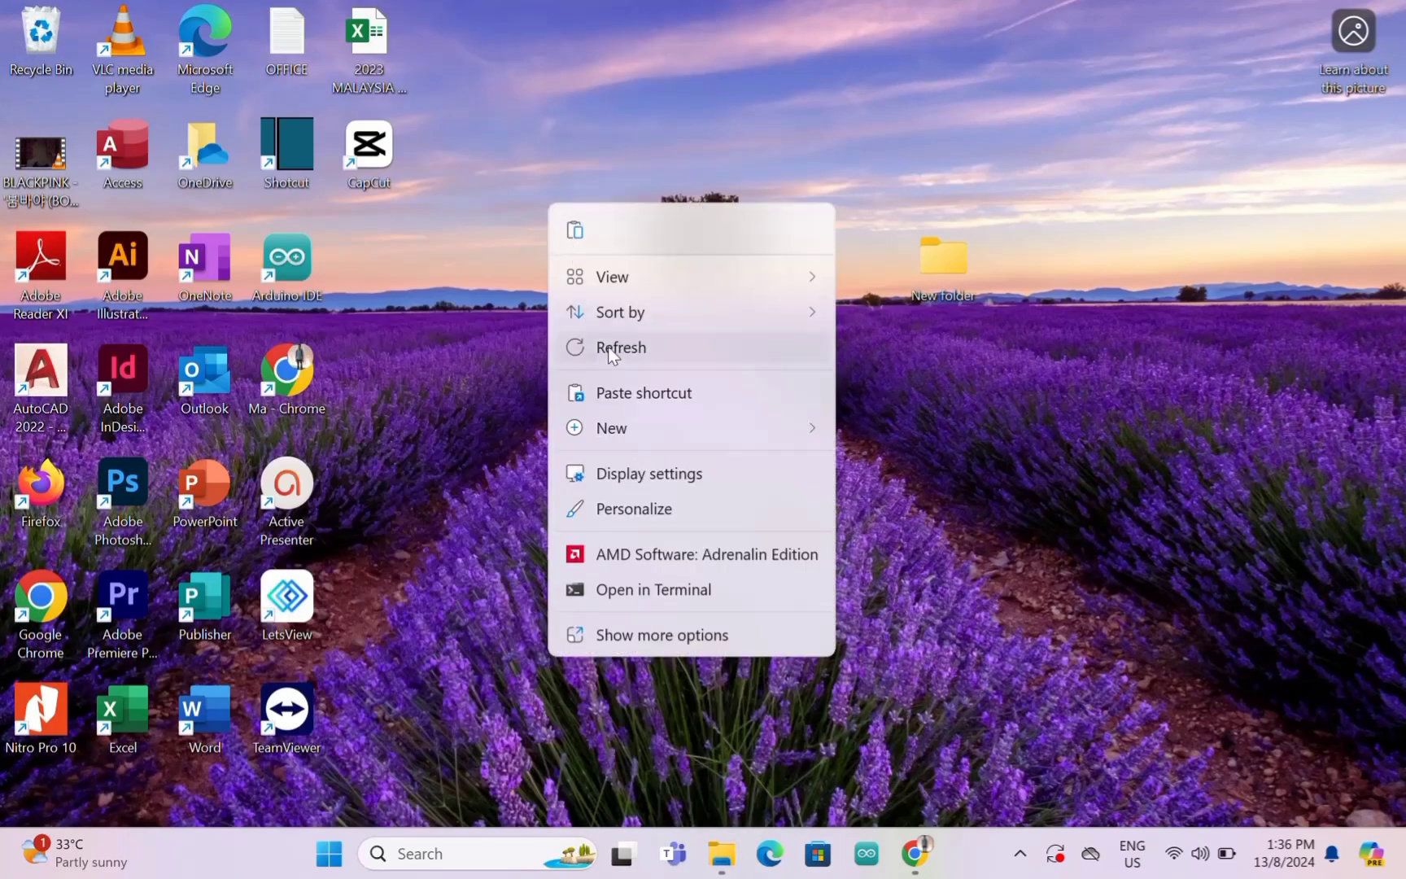
{"action": "left_click", "coordinate": [607, 393]}
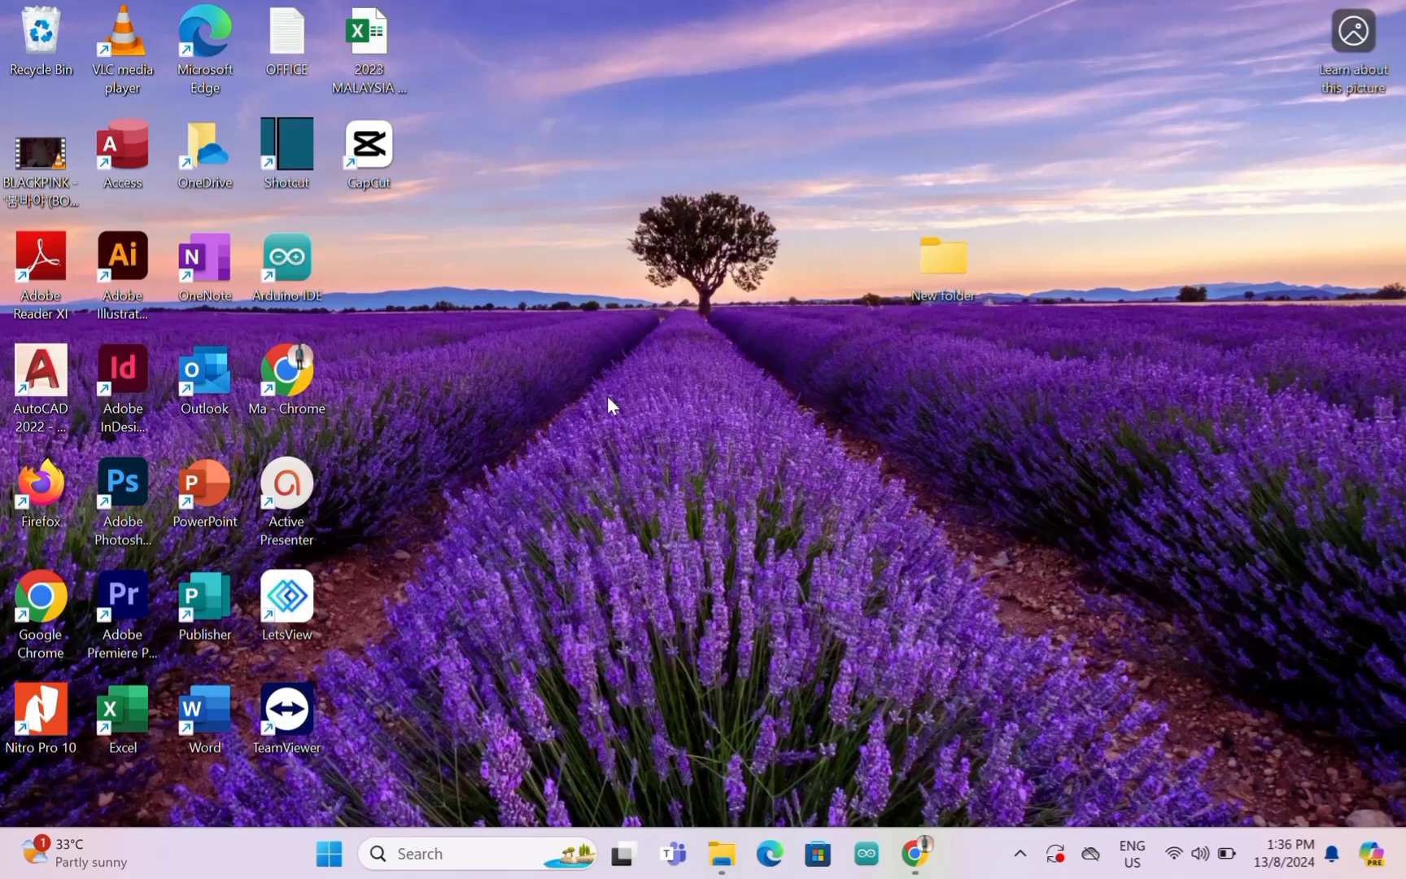
{"action": "left_click", "coordinate": [488, 273]}
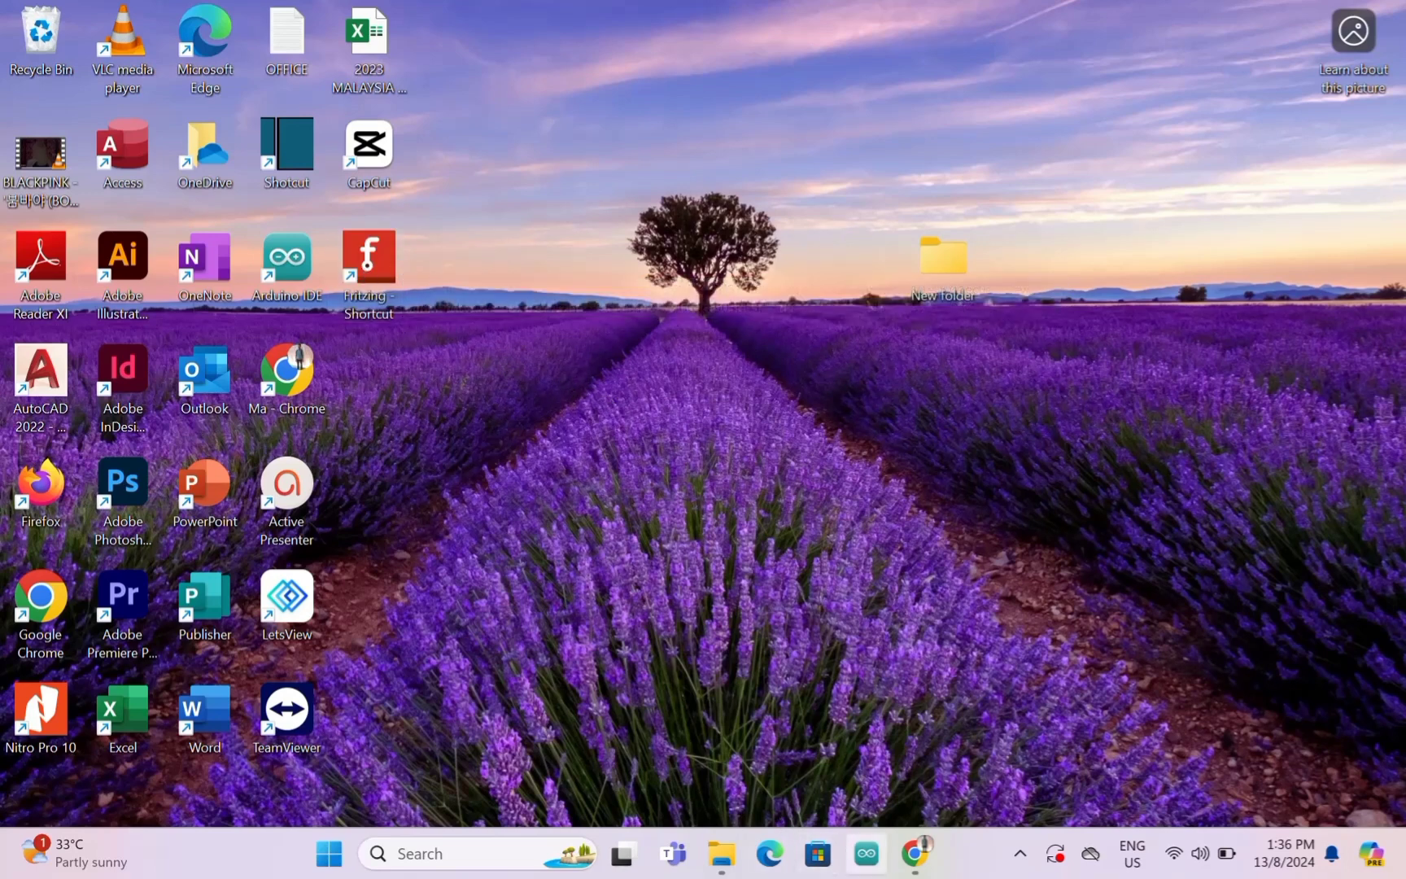
- Close both Fritzing File Explorer windows from the taskbar
{"action": "mouse_move", "coordinate": [719, 854]}
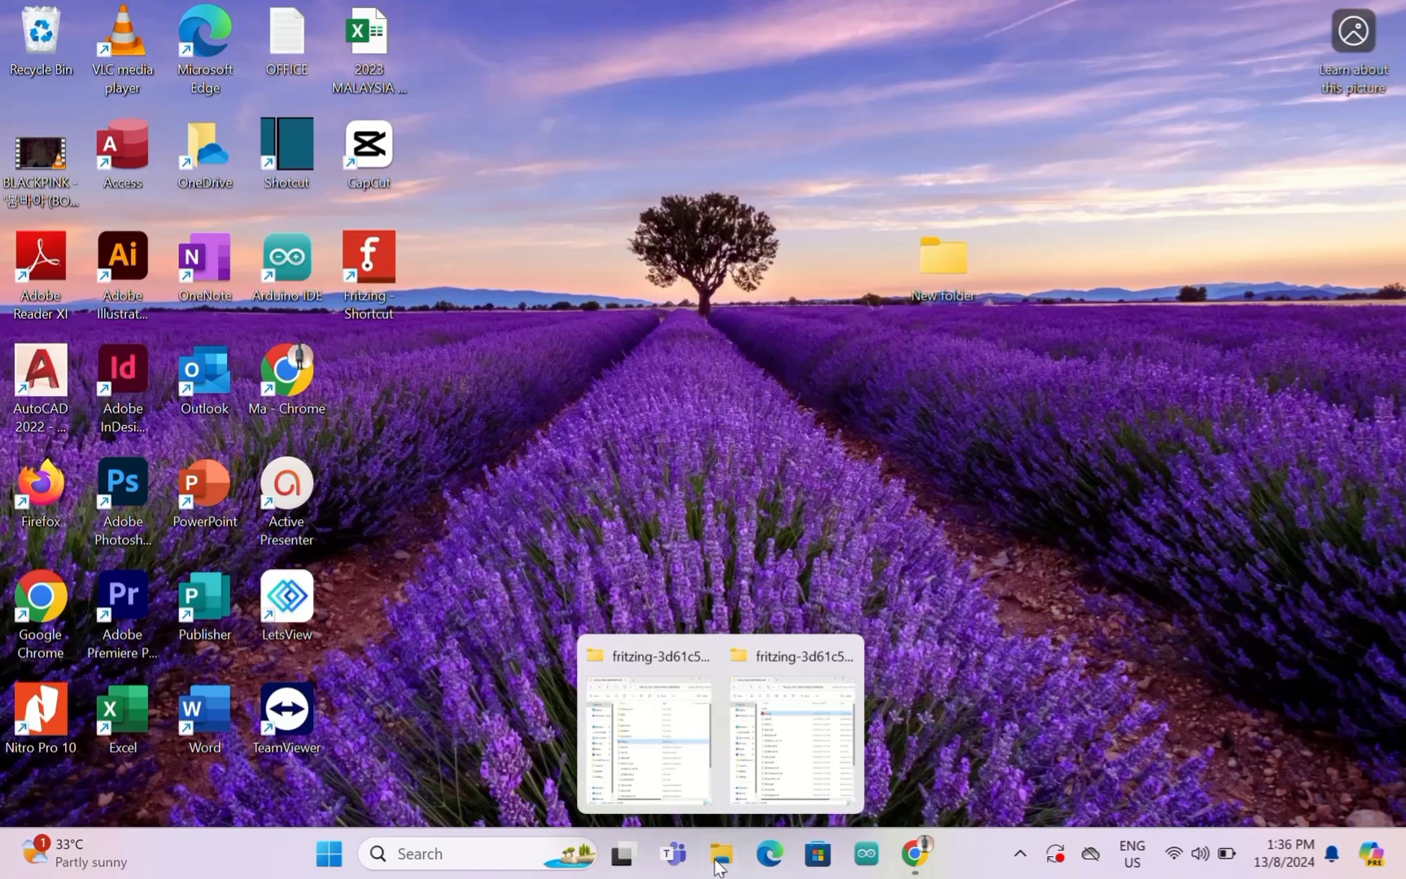
{"action": "left_click", "coordinate": [713, 718]}
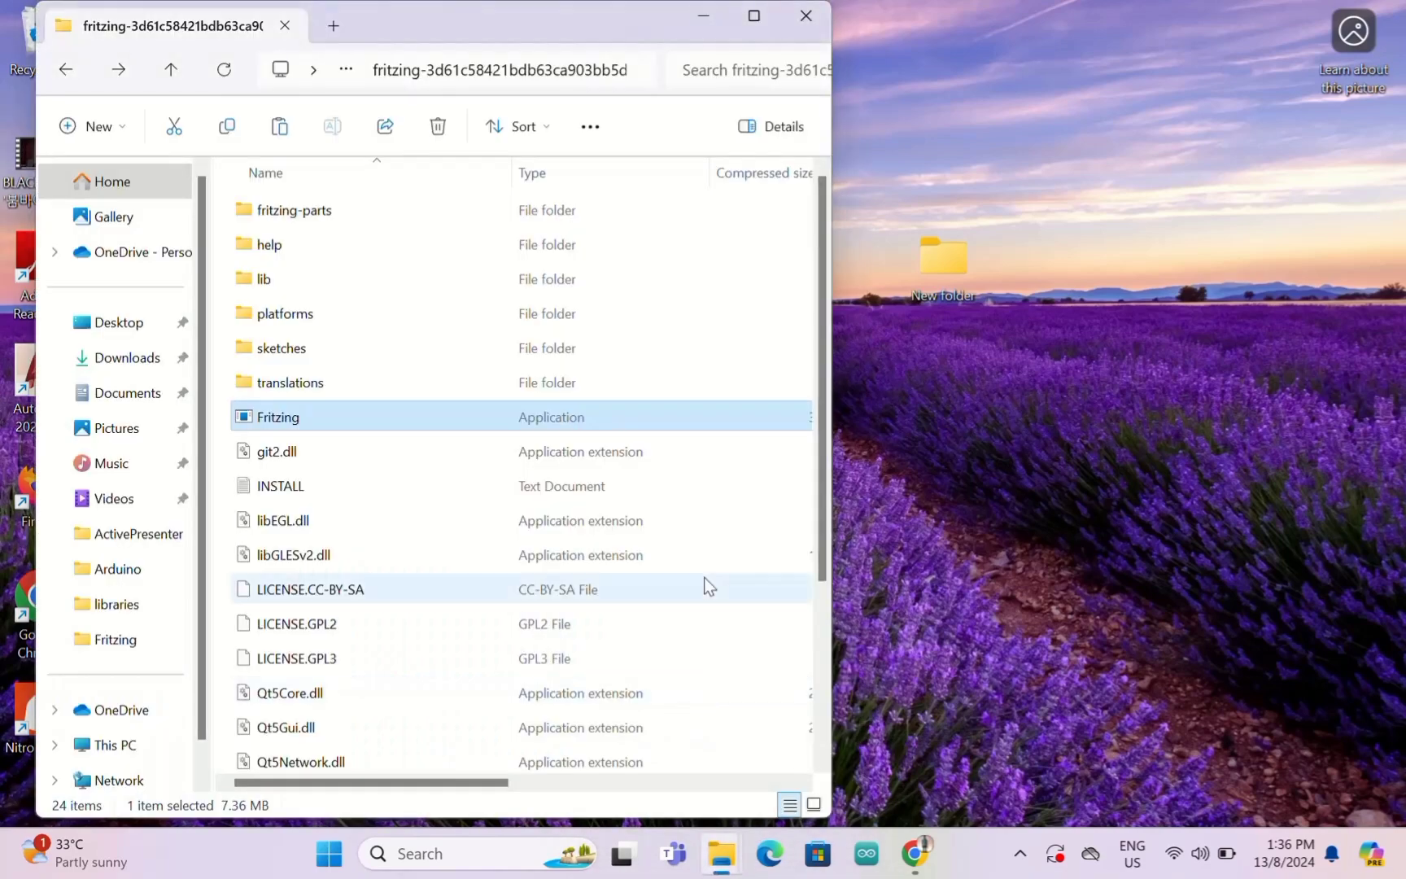
{"action": "left_click", "coordinate": [805, 16]}
{"action": "mouse_move", "coordinate": [724, 869]}
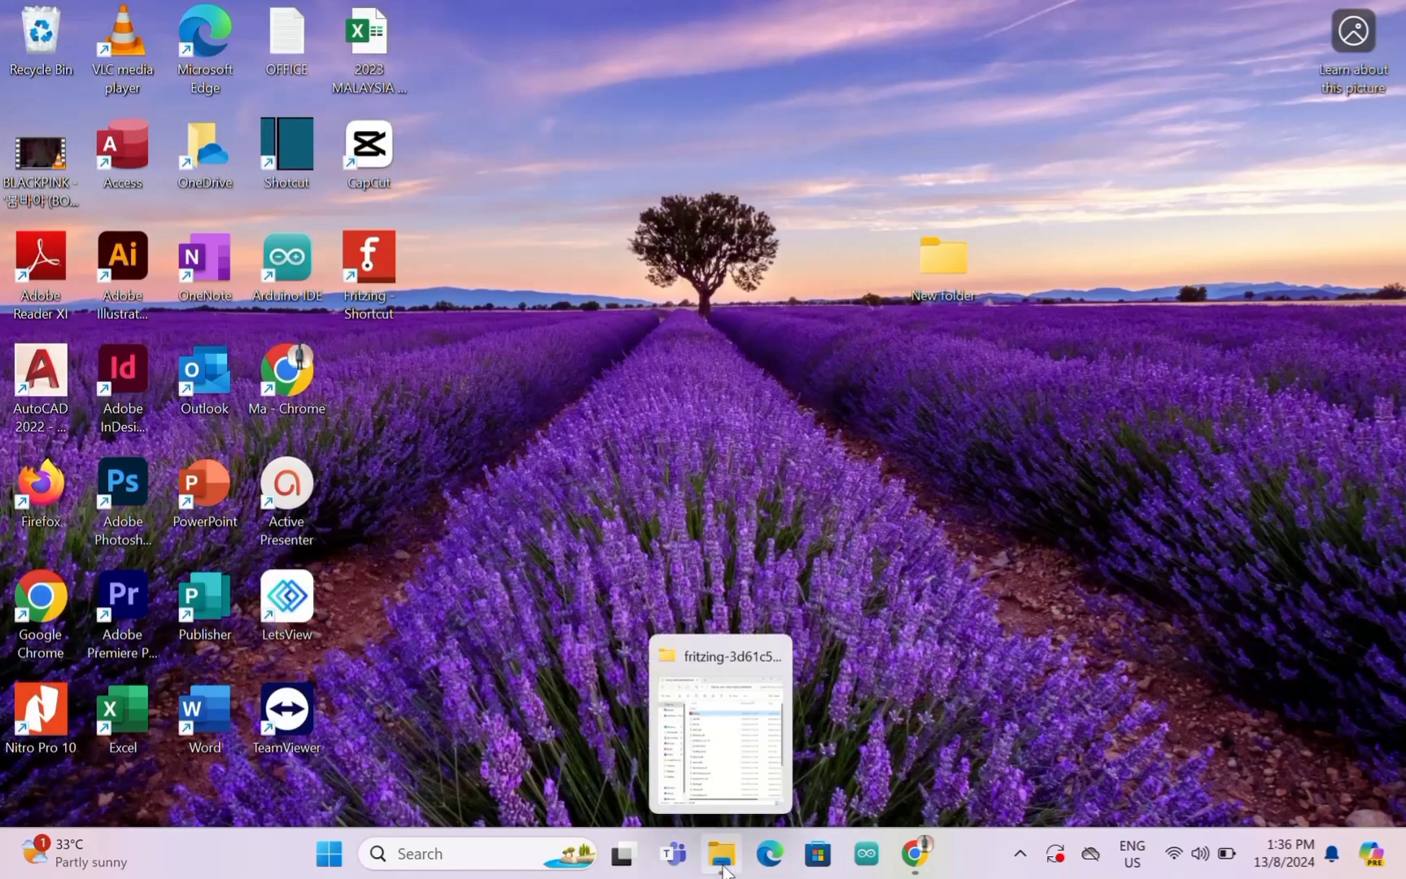
{"action": "left_click", "coordinate": [757, 658]}
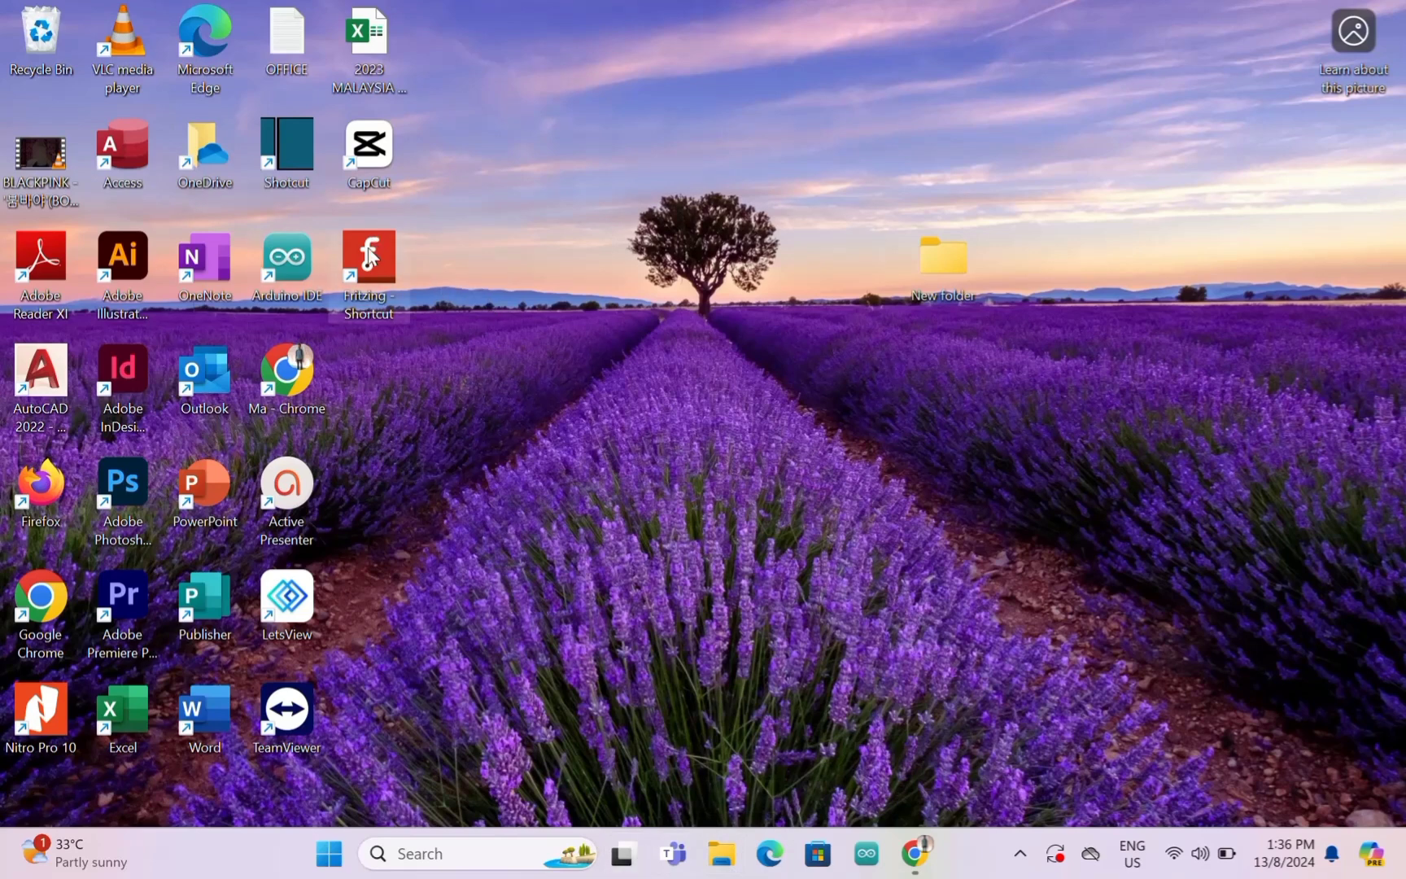
- Launch Fritzing from the desktop shortcut, search parts for 'arduino', and show the Breadboard view
{"action": "double_click", "coordinate": [370, 257]}
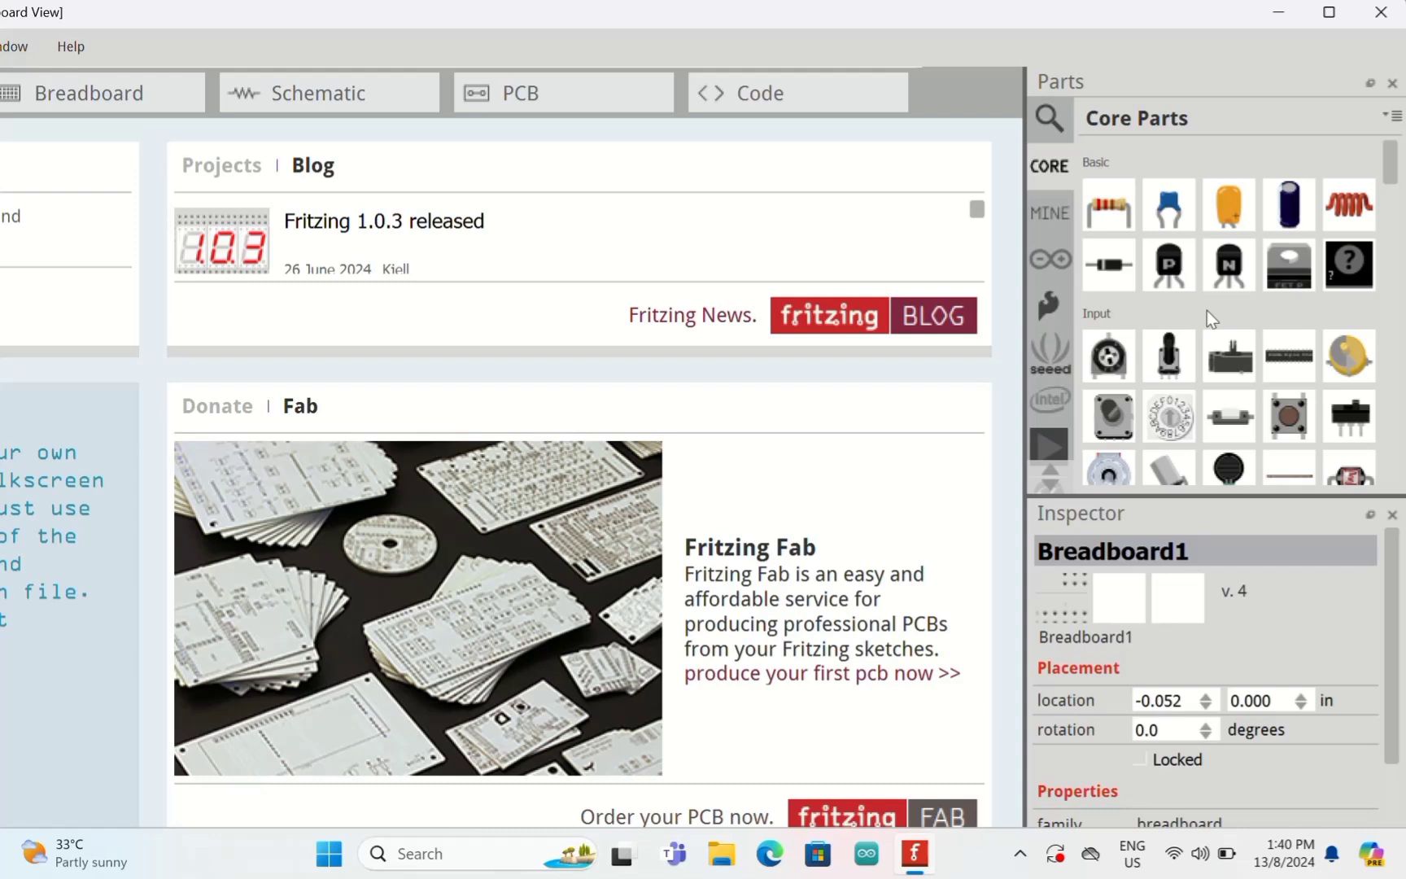
{"action": "left_click", "coordinate": [1064, 120]}
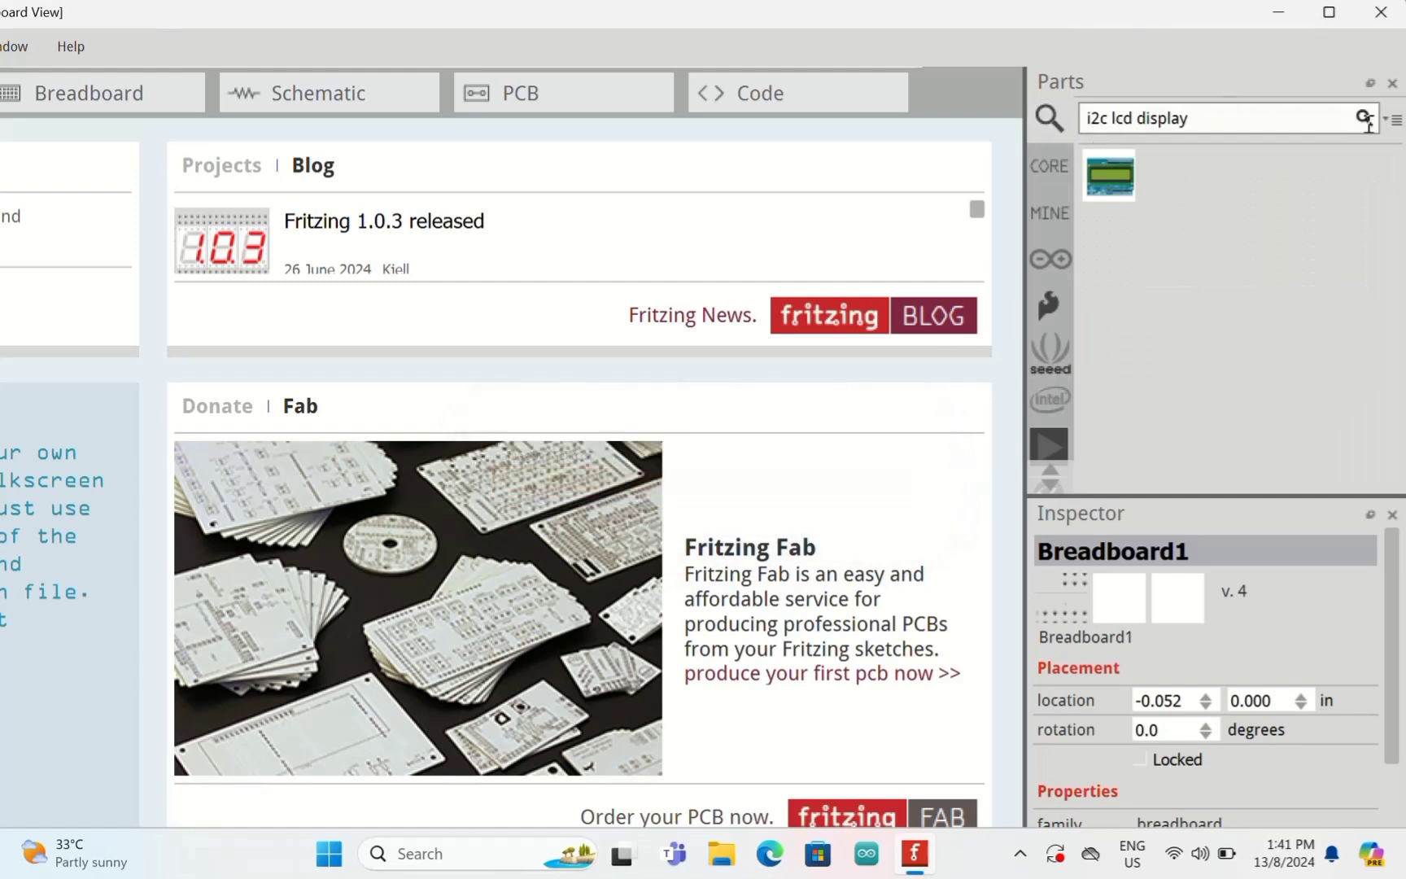
{"action": "key", "text": "BackSpace"}
{"action": "key", "text": "BackSpace"}
{"action": "key", "text": "BackSpace"}
{"action": "key", "text": "BackSpace"}
{"action": "key", "text": "BackSpace"}
{"action": "key", "text": "BackSpace"}
{"action": "key", "text": "BackSpace"}
{"action": "key", "text": "BackSpace"}
{"action": "key", "text": "BackSpace"}
{"action": "key", "text": "BackSpace"}
{"action": "key", "text": "BackSpace"}
{"action": "key", "text": "BackSpace"}
{"action": "key", "text": "BackSpace"}
{"action": "key", "text": "BackSpace"}
{"action": "type", "text": "arduino"}
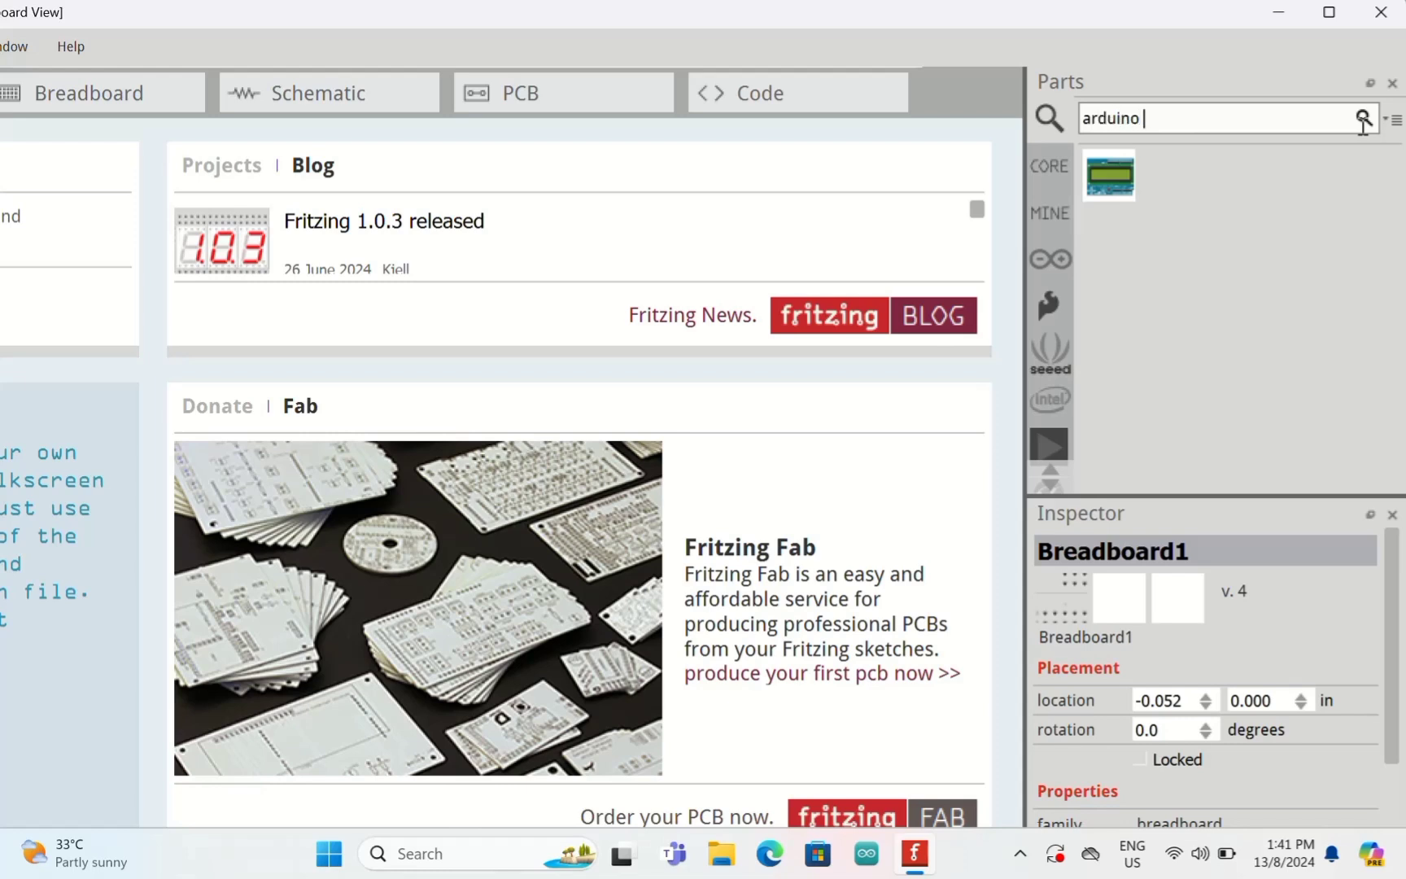
{"action": "key", "text": "Return"}
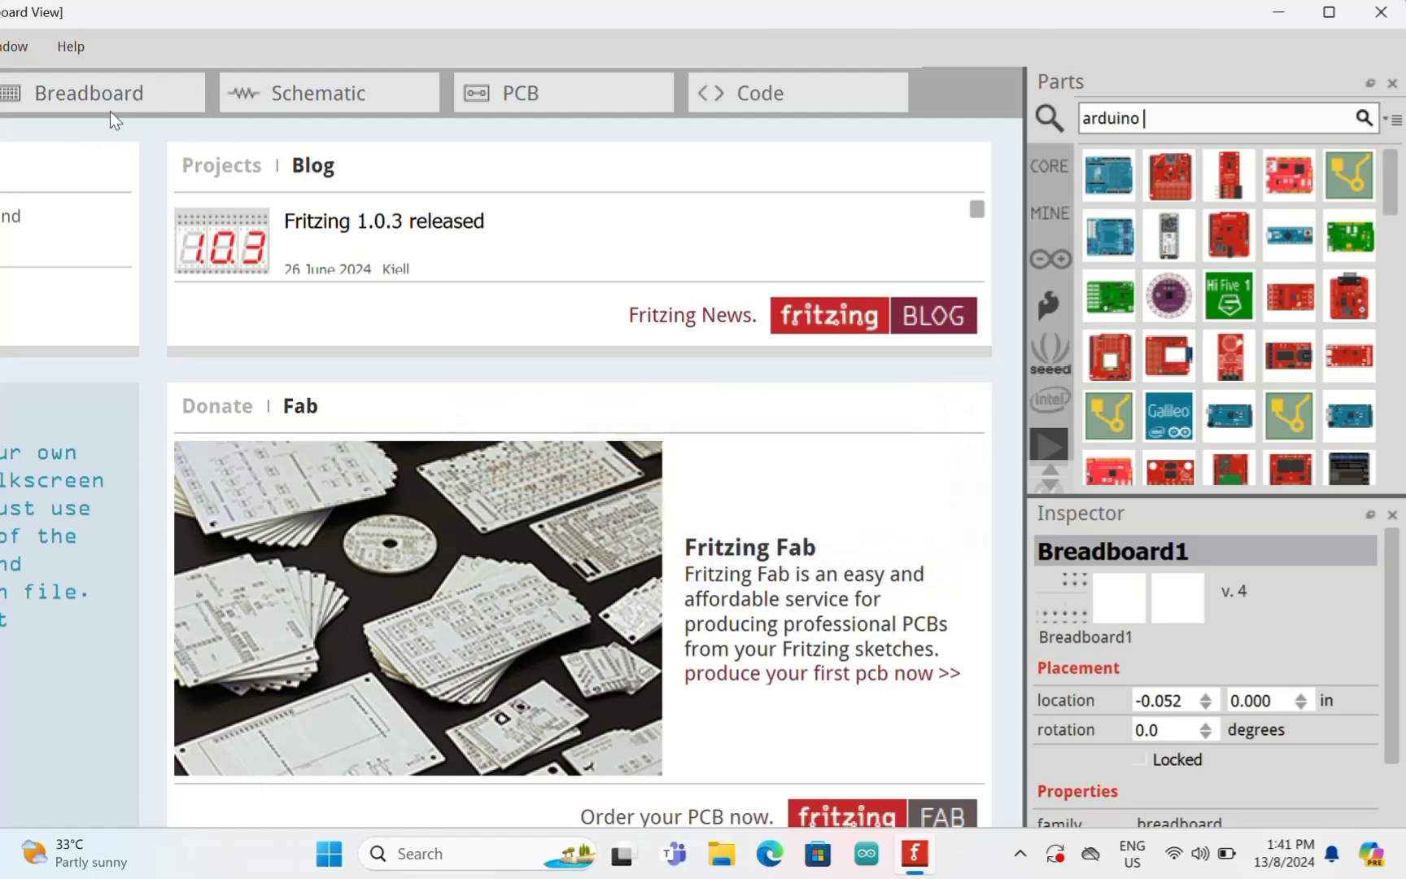
{"action": "left_click", "coordinate": [82, 86]}
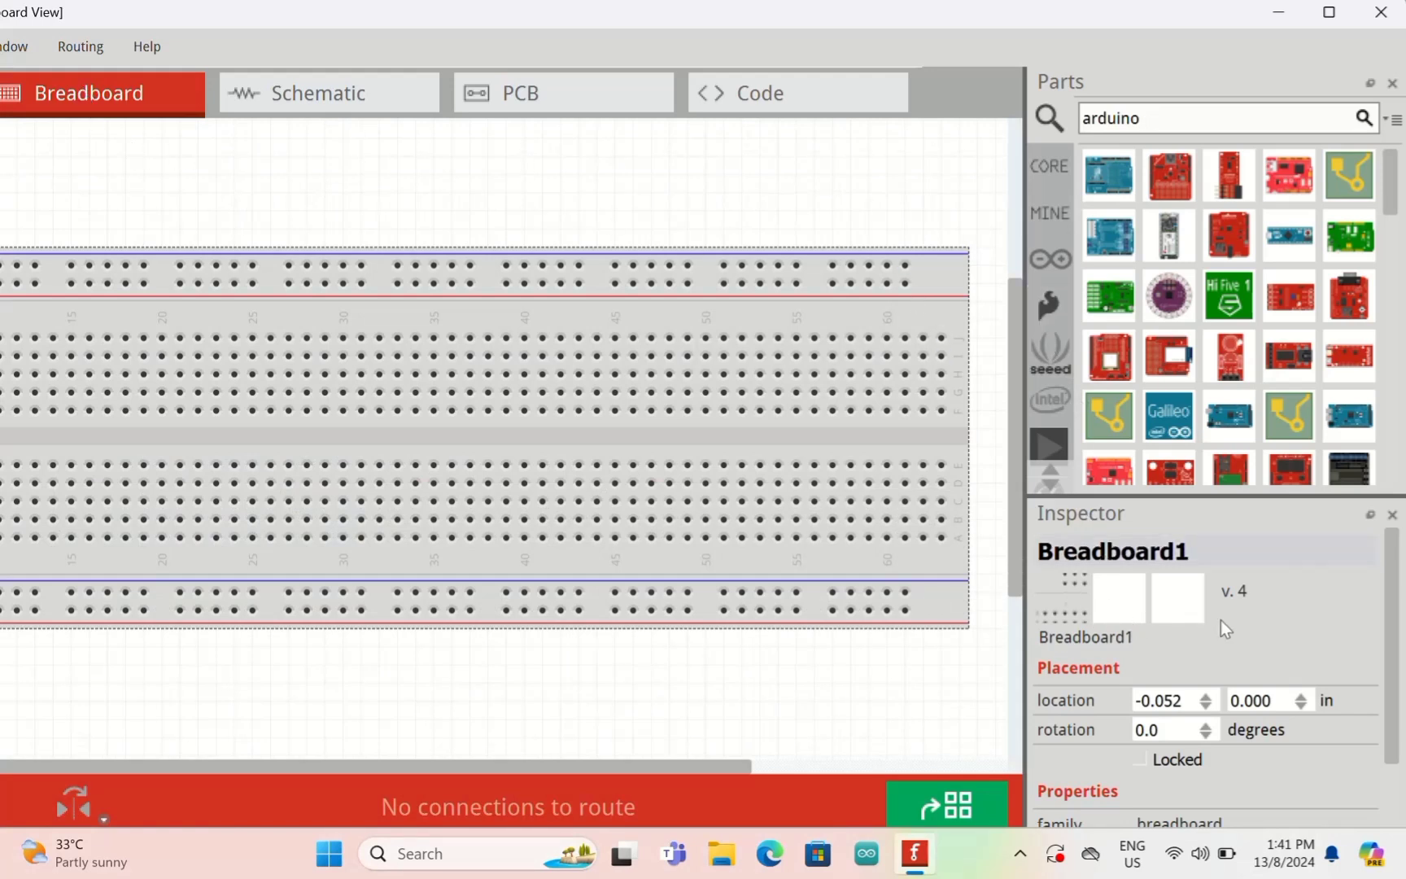
- In the Inspector, rotate the breadboard 180 degrees and set its size to half
{"action": "scroll", "coordinate": [1220, 619], "scroll_direction": "down", "scroll_amount": 3}
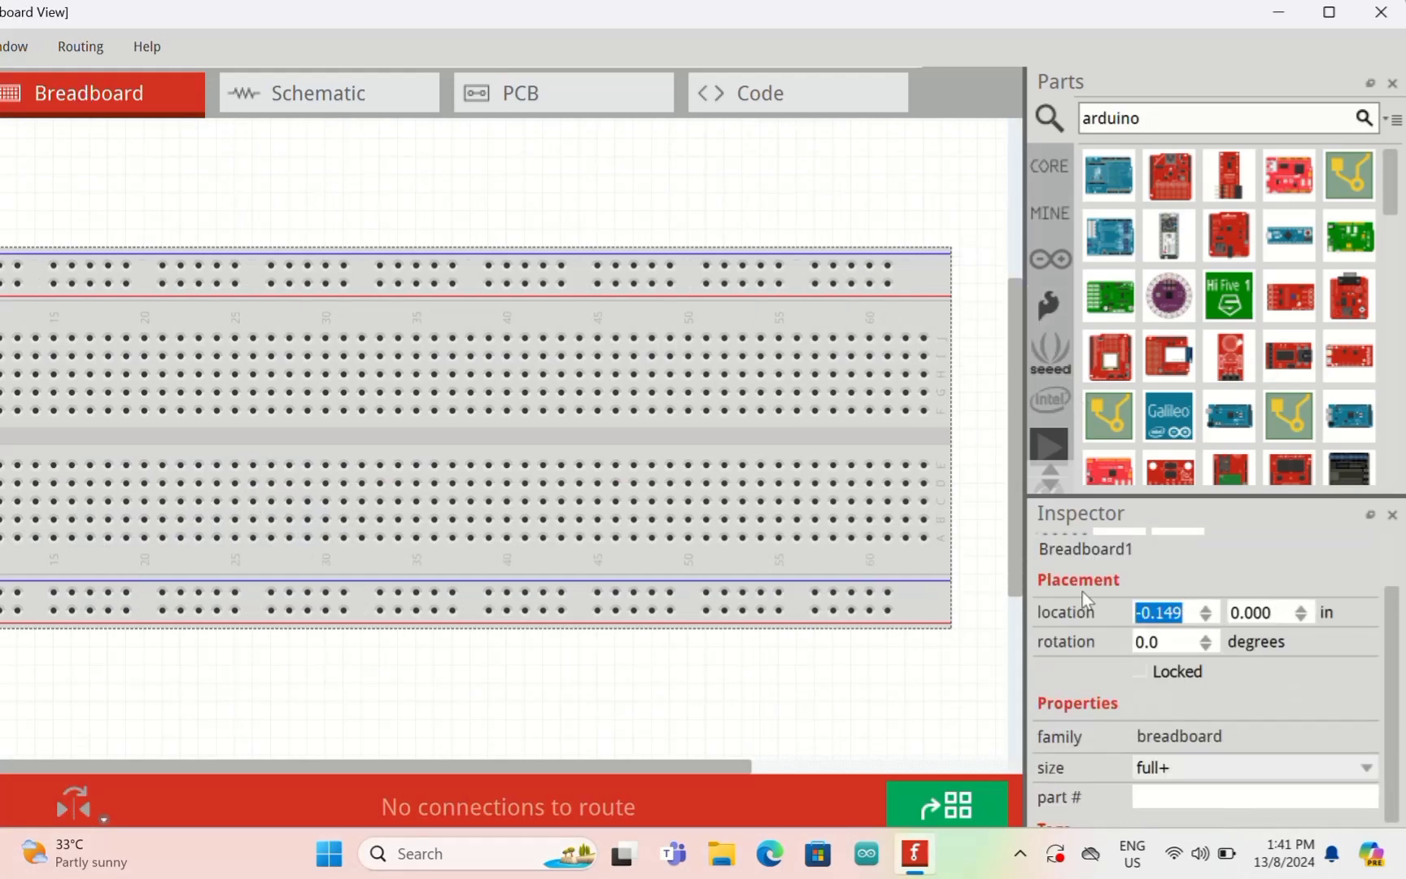
{"action": "left_click", "coordinate": [1206, 645]}
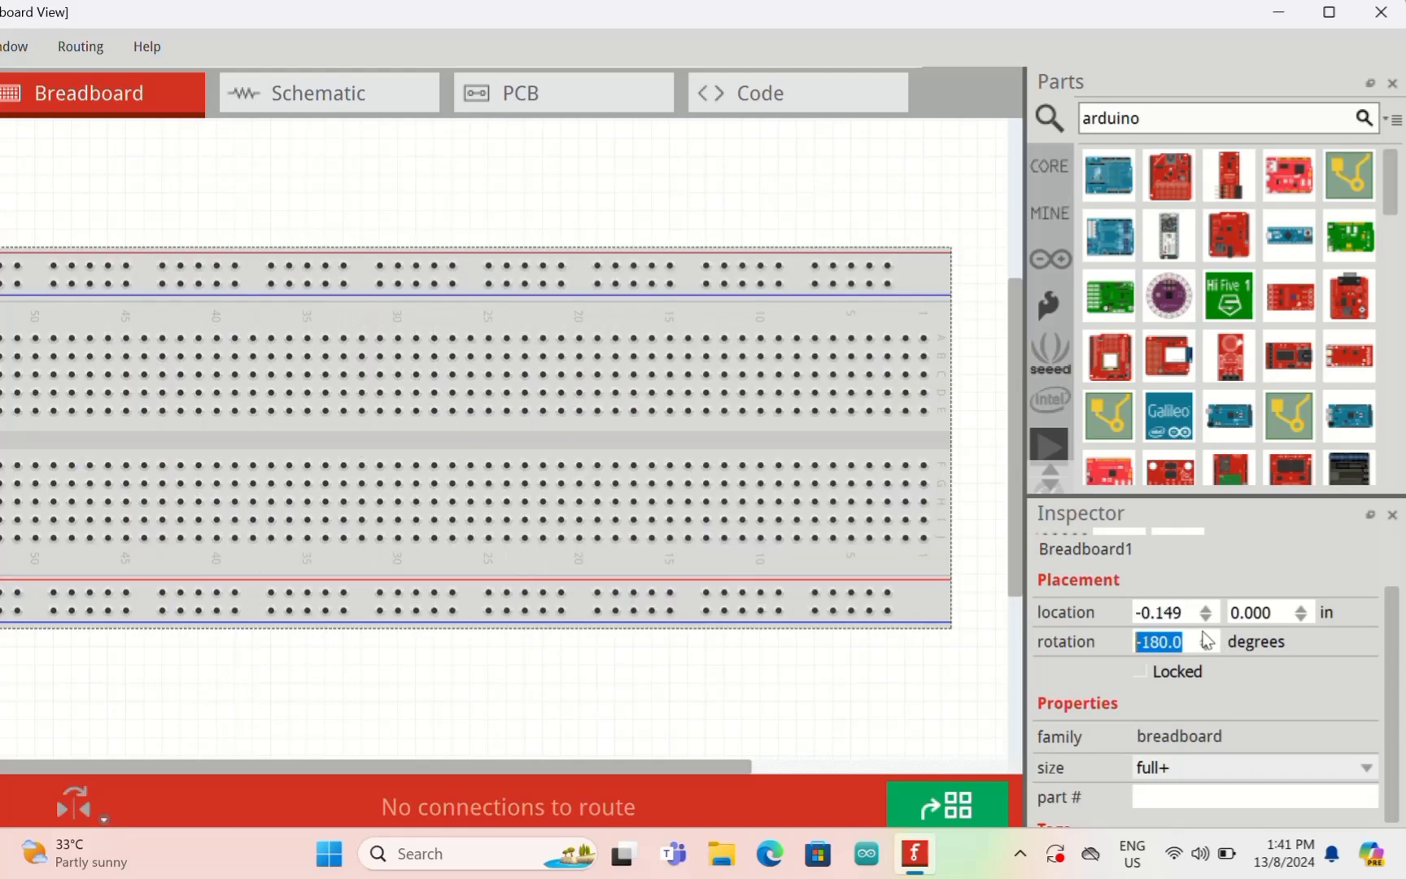
{"action": "left_click", "coordinate": [1369, 768]}
{"action": "left_click", "coordinate": [1258, 680]}
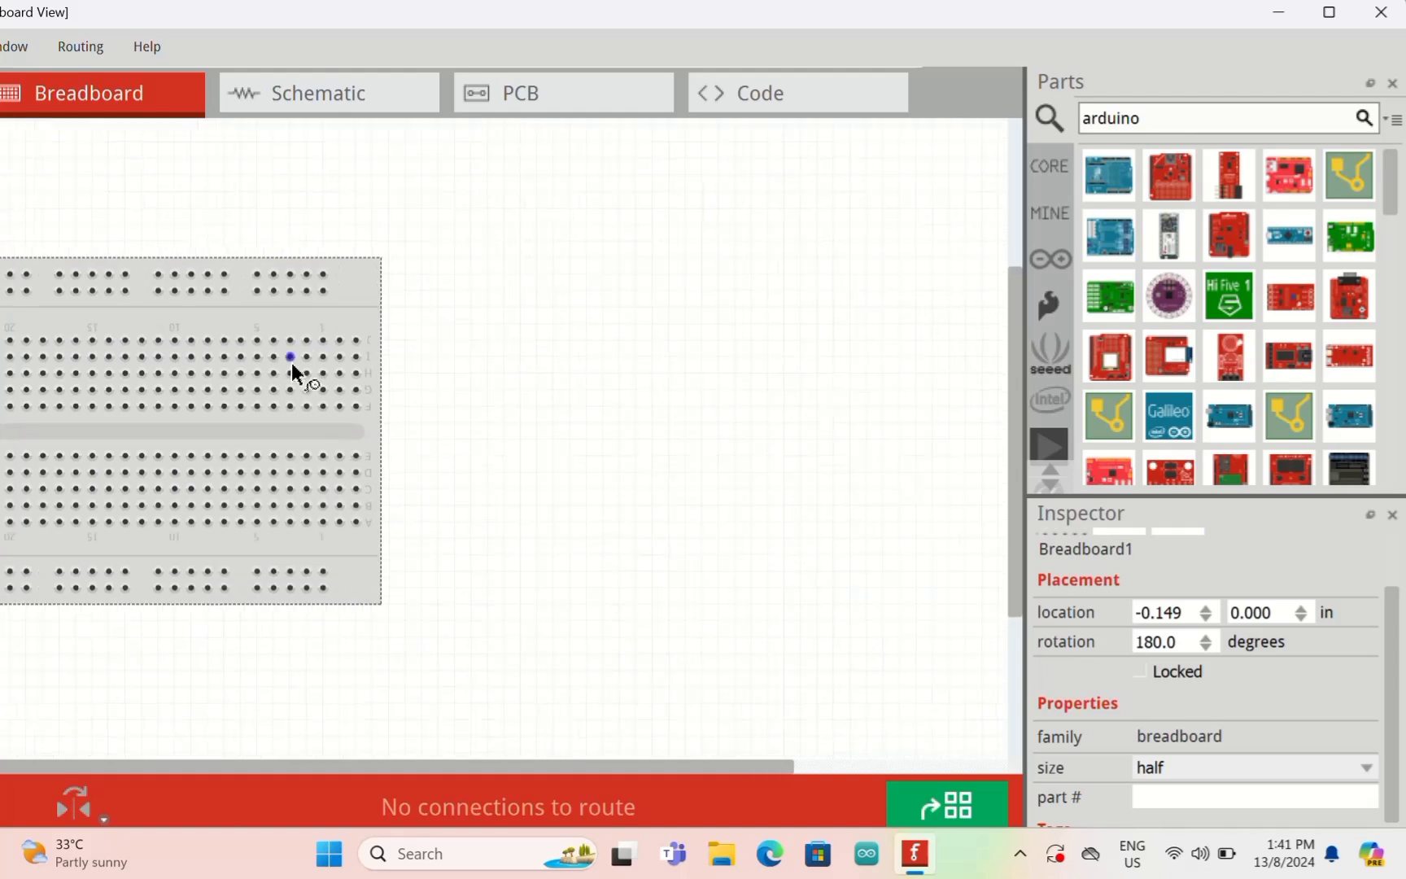
- Delete the stray wire and move the half breadboard toward the canvas centre
{"action": "left_click_drag", "start_coordinate": [207, 371], "coordinate": [357, 356]}
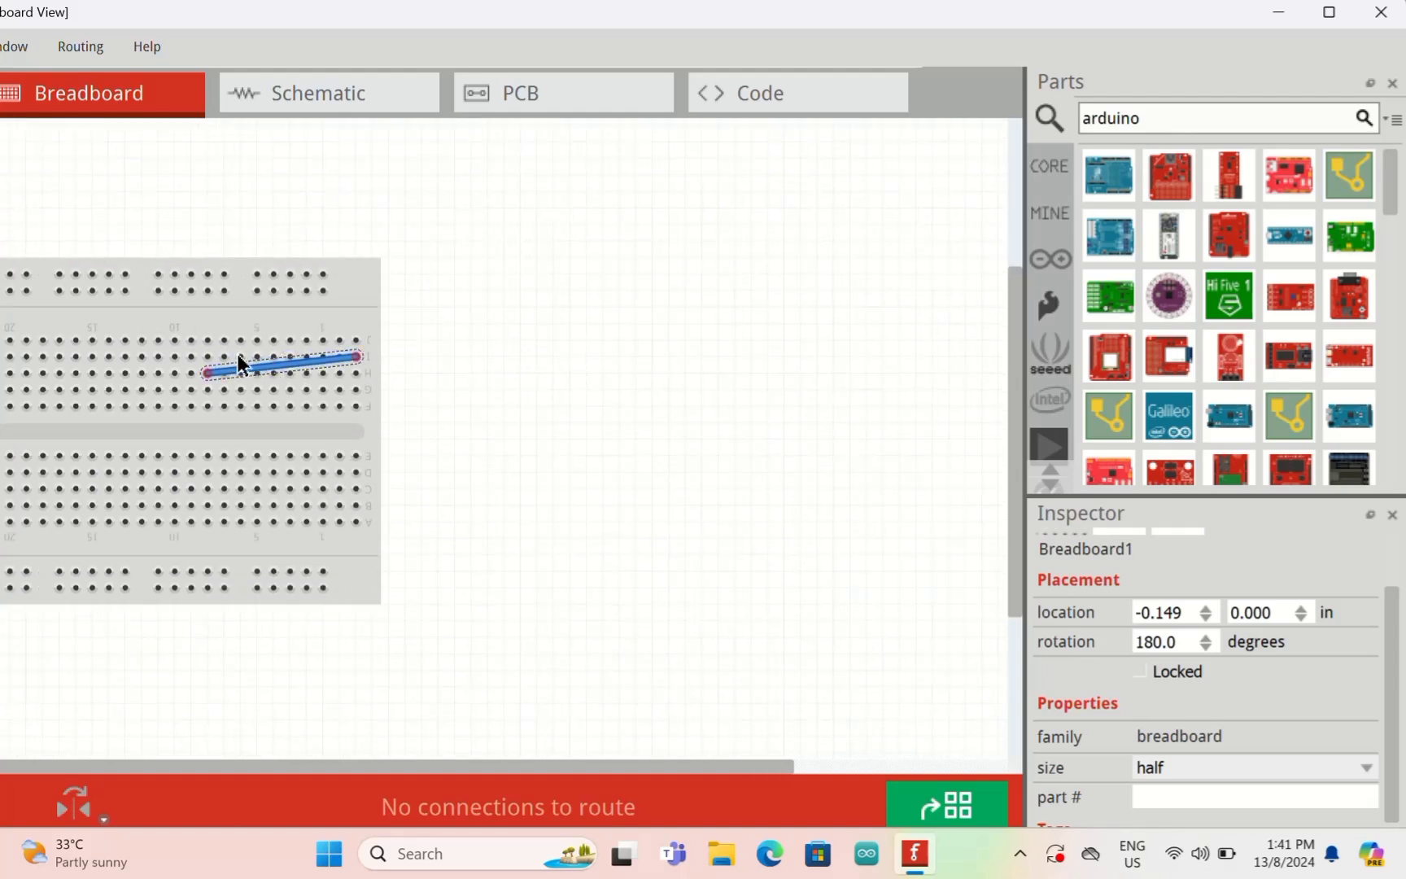
{"action": "key", "text": "Delete"}
{"action": "left_click_drag", "start_coordinate": [215, 191], "coordinate": [398, 228]}
{"action": "left_click_drag", "start_coordinate": [143, 260], "coordinate": [436, 267]}
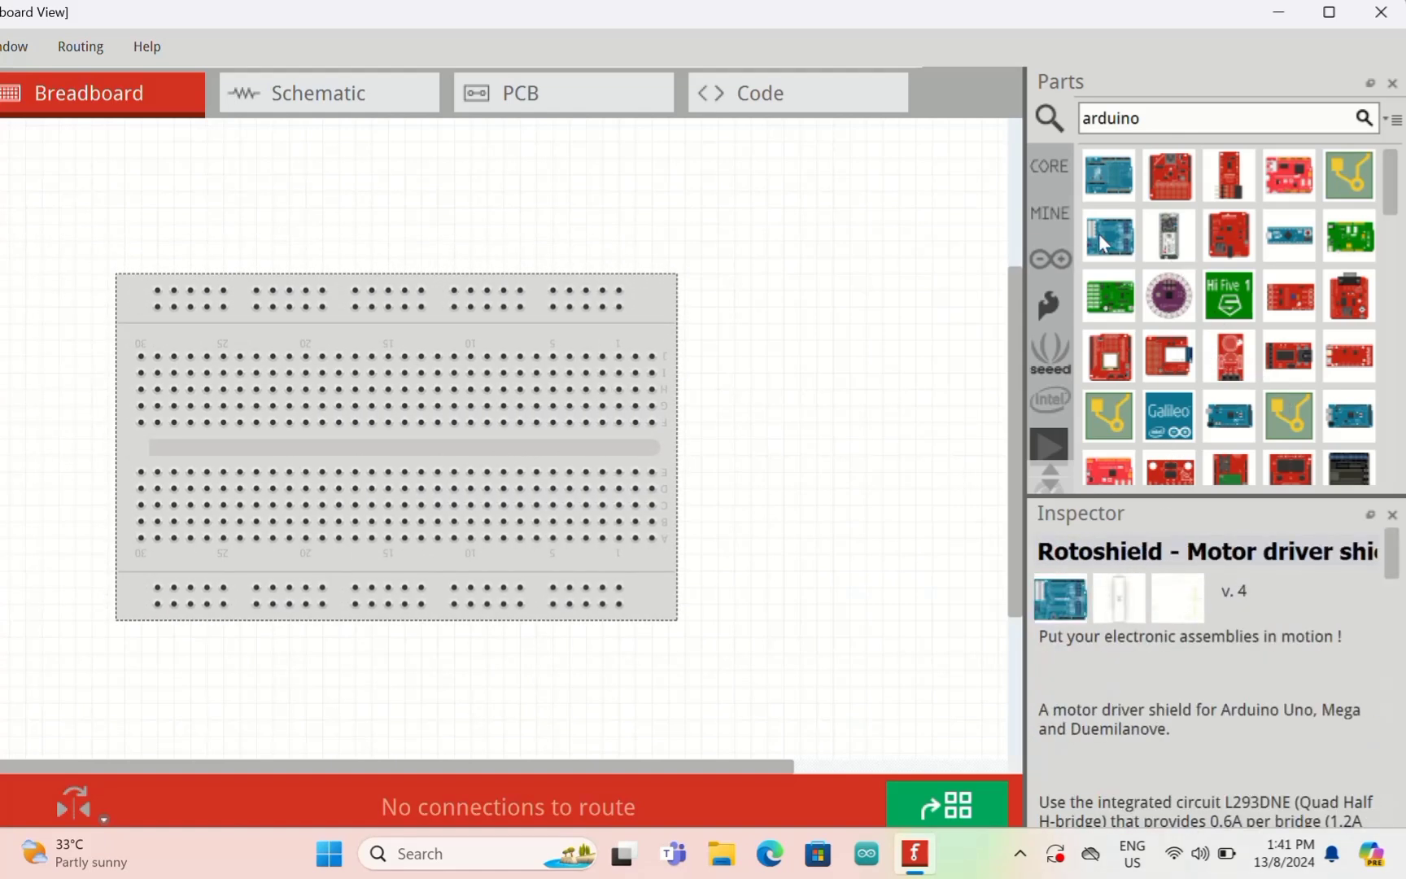
- Search parts for 'arduino uno' and drag an Arduino Uno onto the canvas
{"action": "left_click", "coordinate": [1164, 119]}
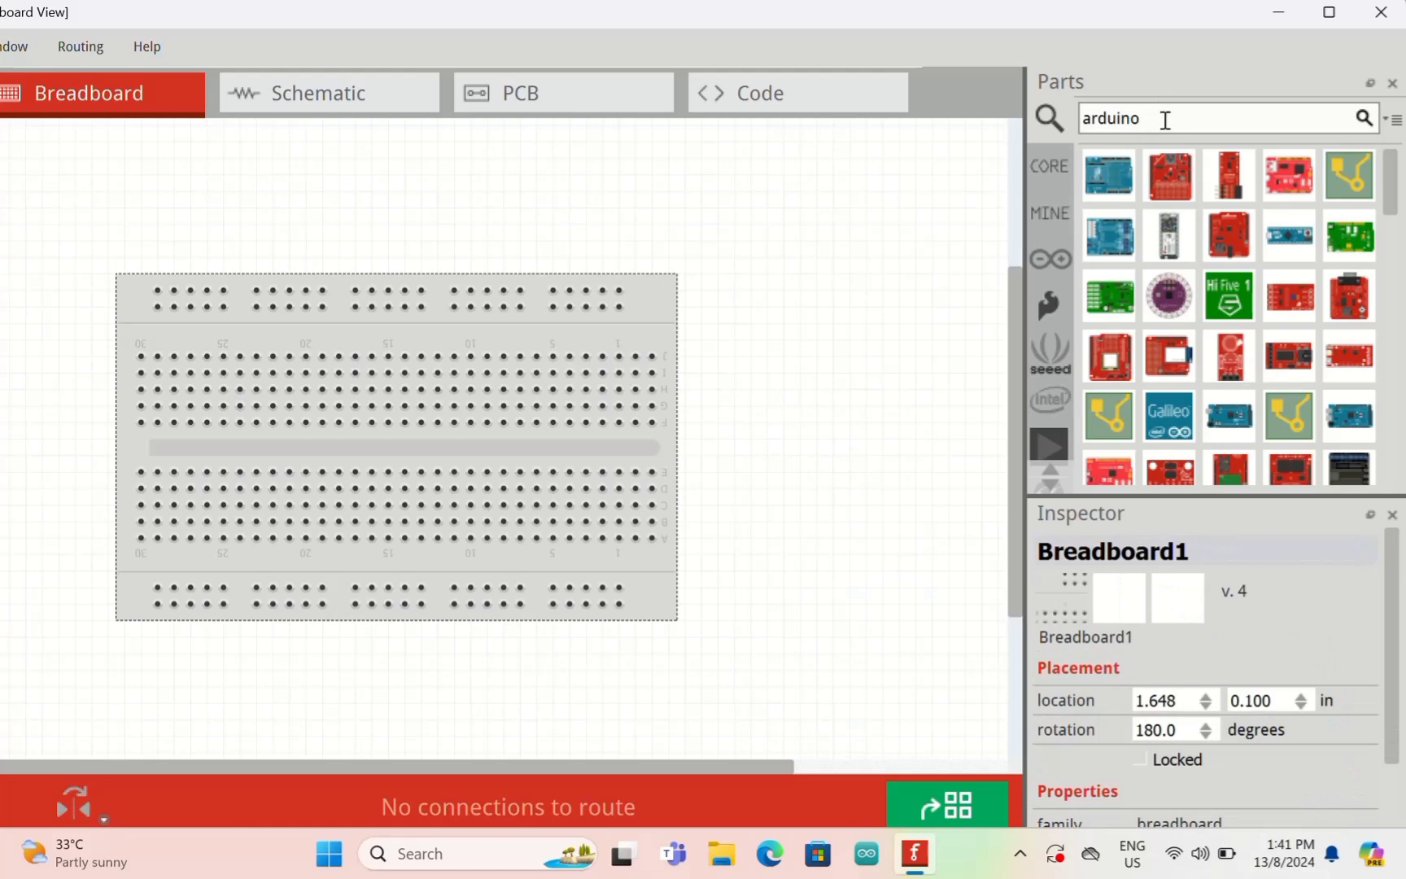
{"action": "type", "text": "uno"}
{"action": "key", "text": "Return"}
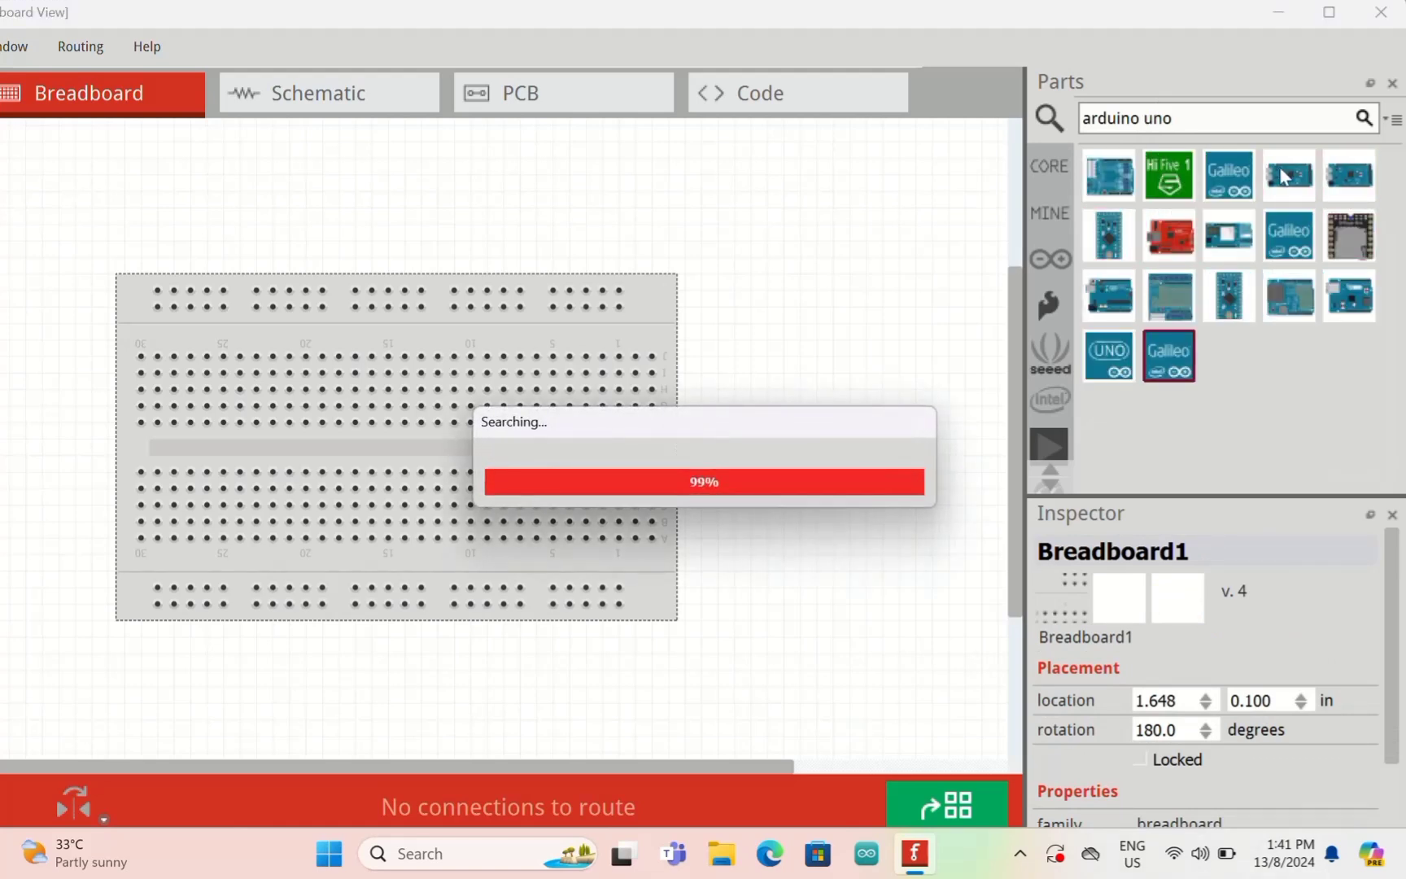
{"action": "left_click_drag", "start_coordinate": [1121, 297], "coordinate": [743, 258]}
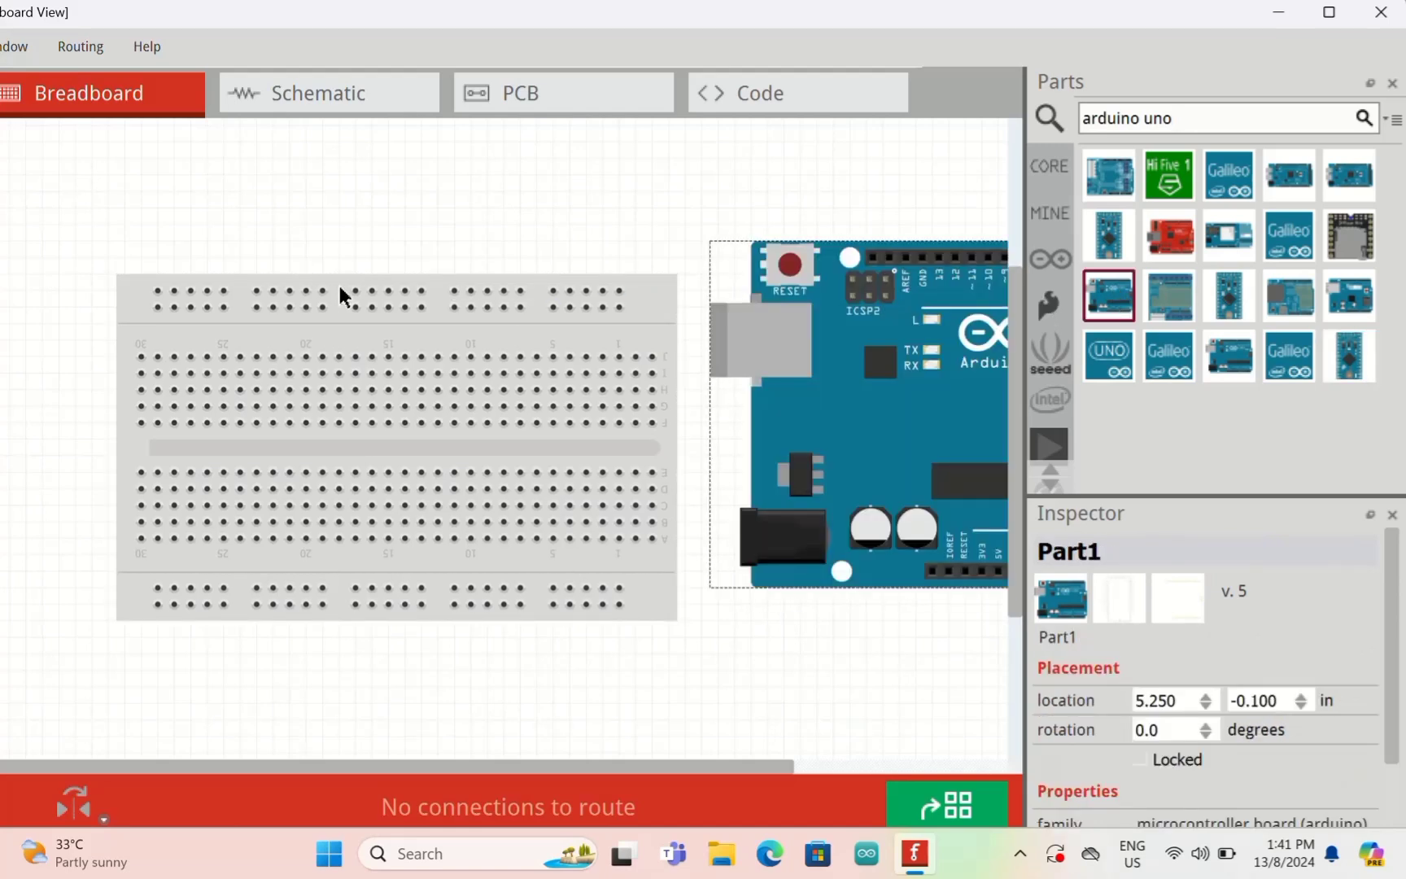
- Reposition the breadboard and Arduino Uno so the Uno sits right beside the breadboard
{"action": "left_click_drag", "start_coordinate": [340, 293], "coordinate": [319, 293]}
{"action": "scroll", "coordinate": [358, 349], "scroll_direction": "down", "scroll_amount": 2, "text": "ctrl"}
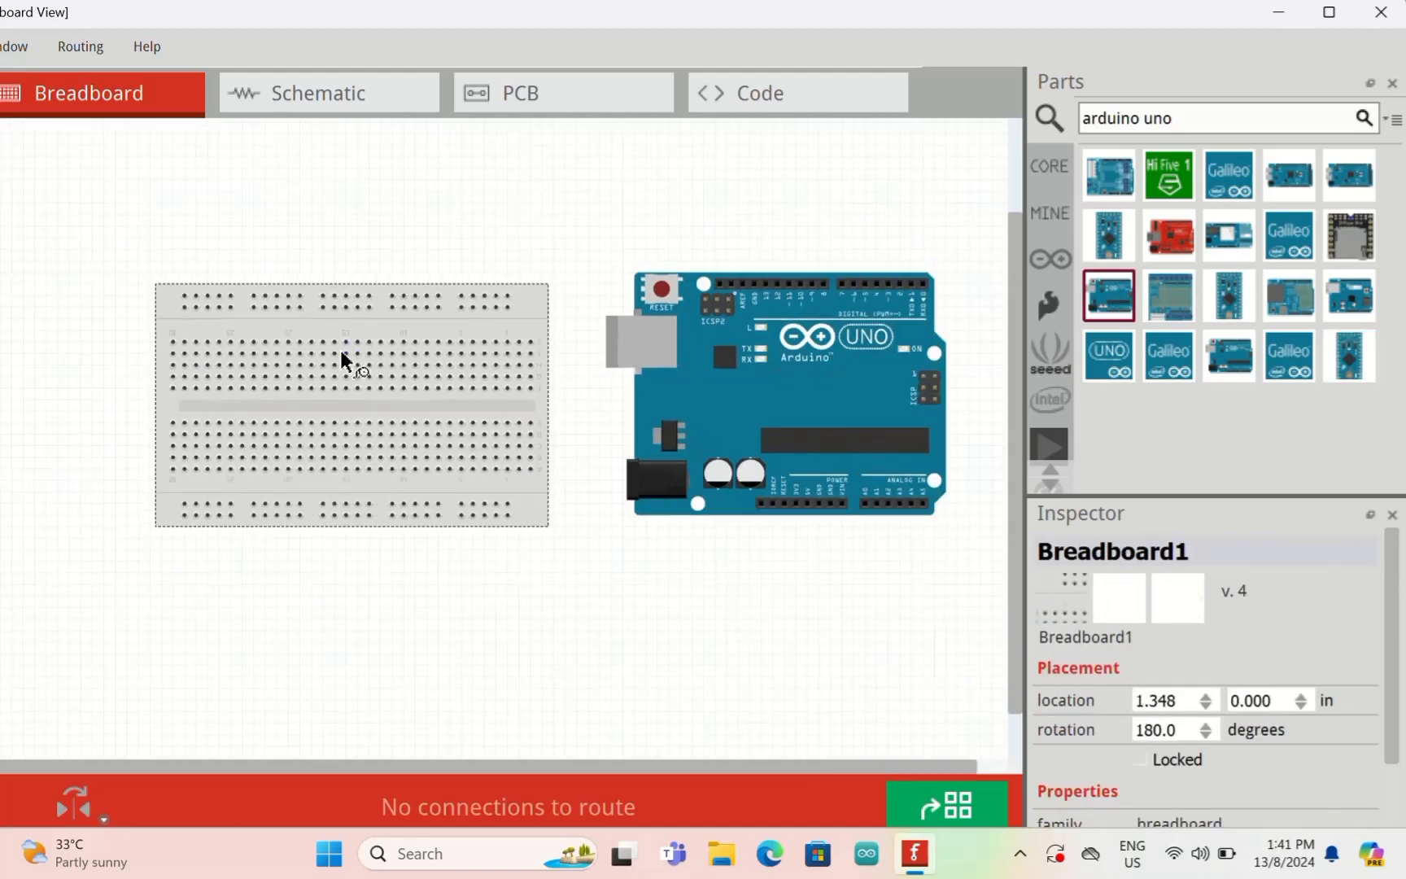
{"action": "scroll", "coordinate": [341, 357], "scroll_direction": "down", "scroll_amount": 2, "text": "ctrl"}
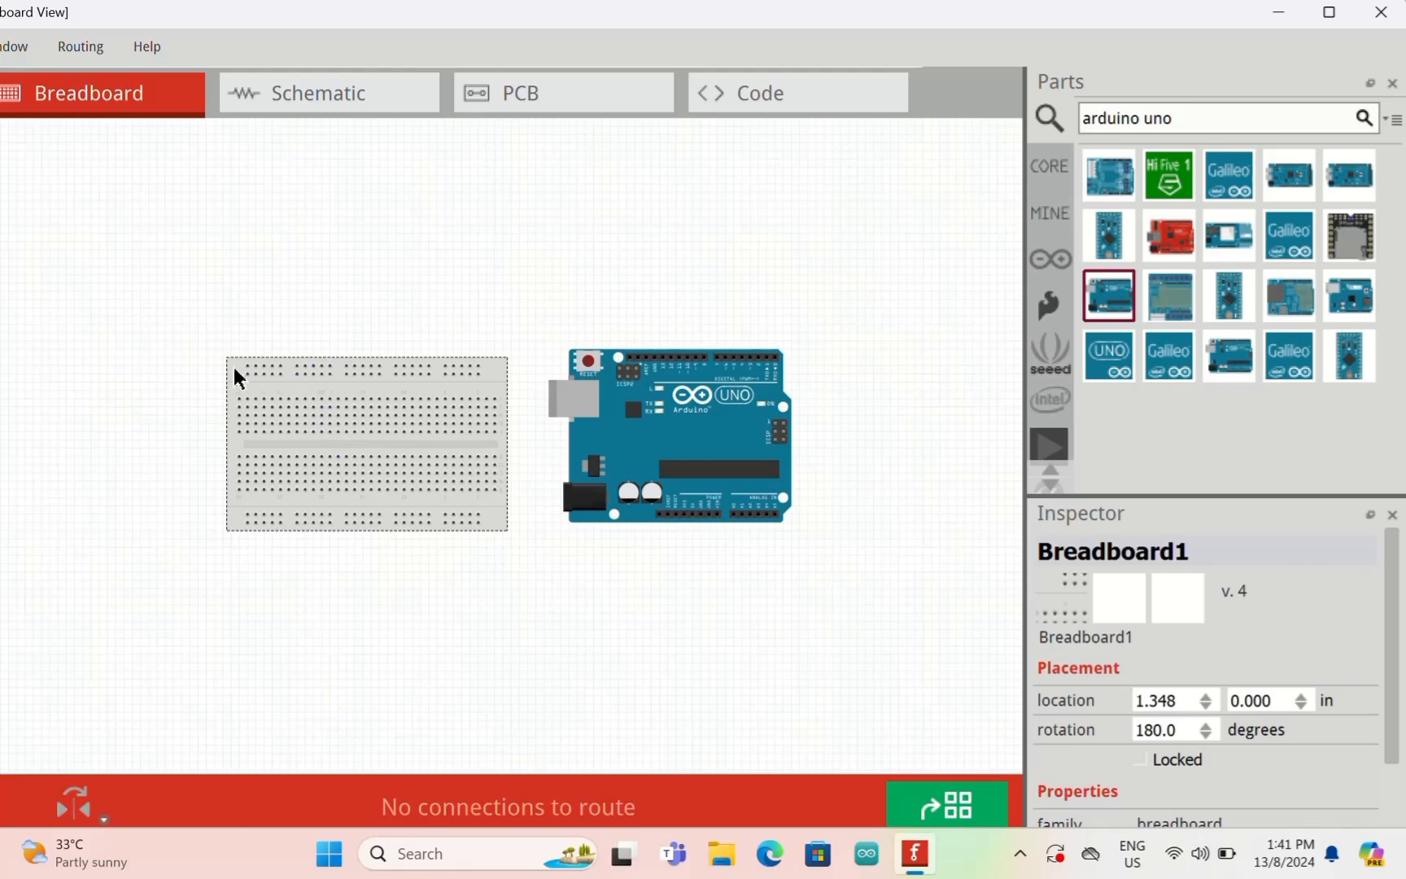
{"action": "left_click_drag", "start_coordinate": [234, 368], "coordinate": [193, 327]}
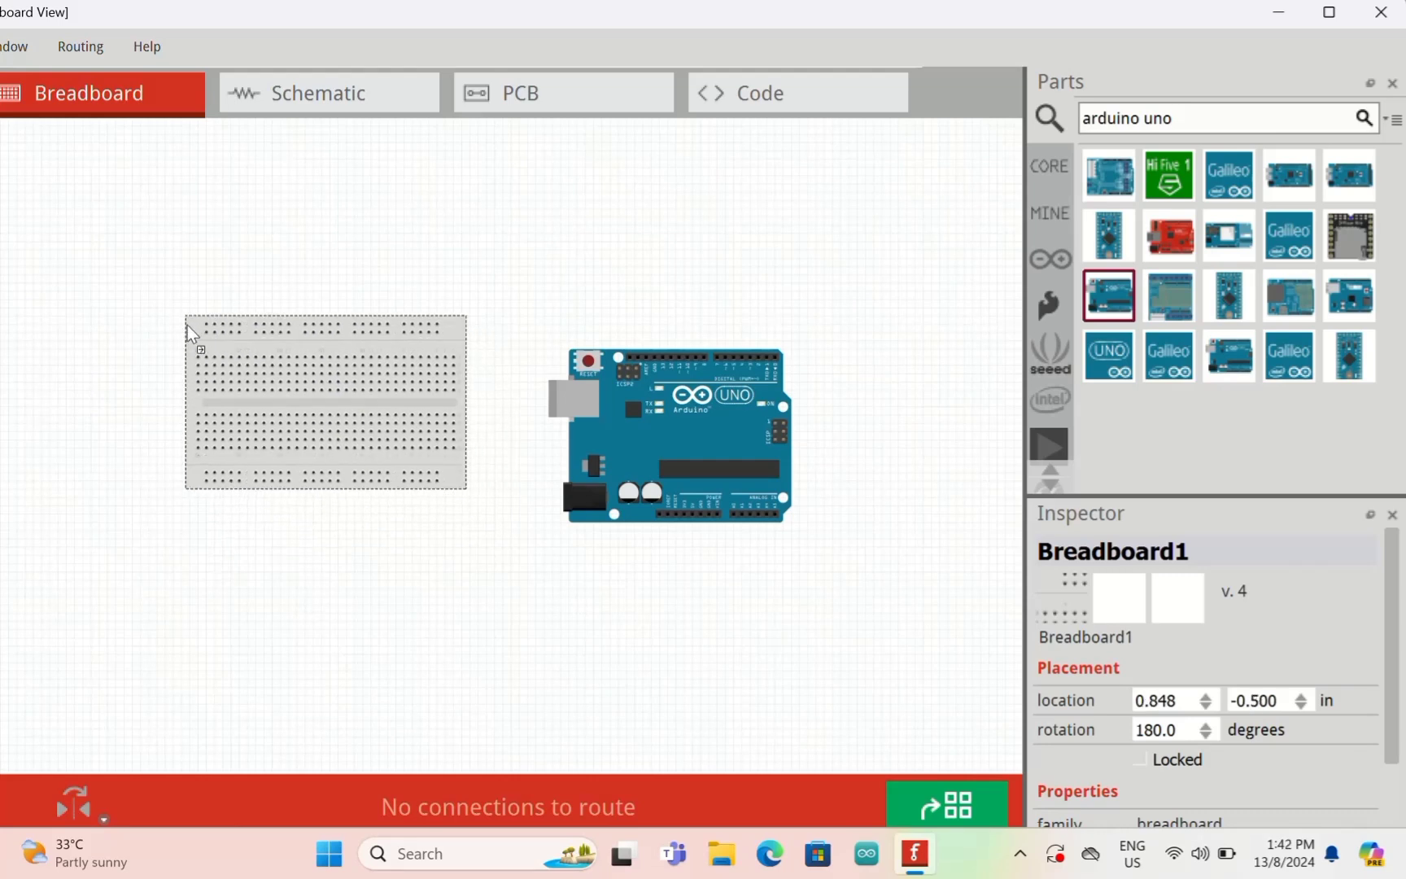
{"action": "left_click_drag", "start_coordinate": [594, 399], "coordinate": [552, 363]}
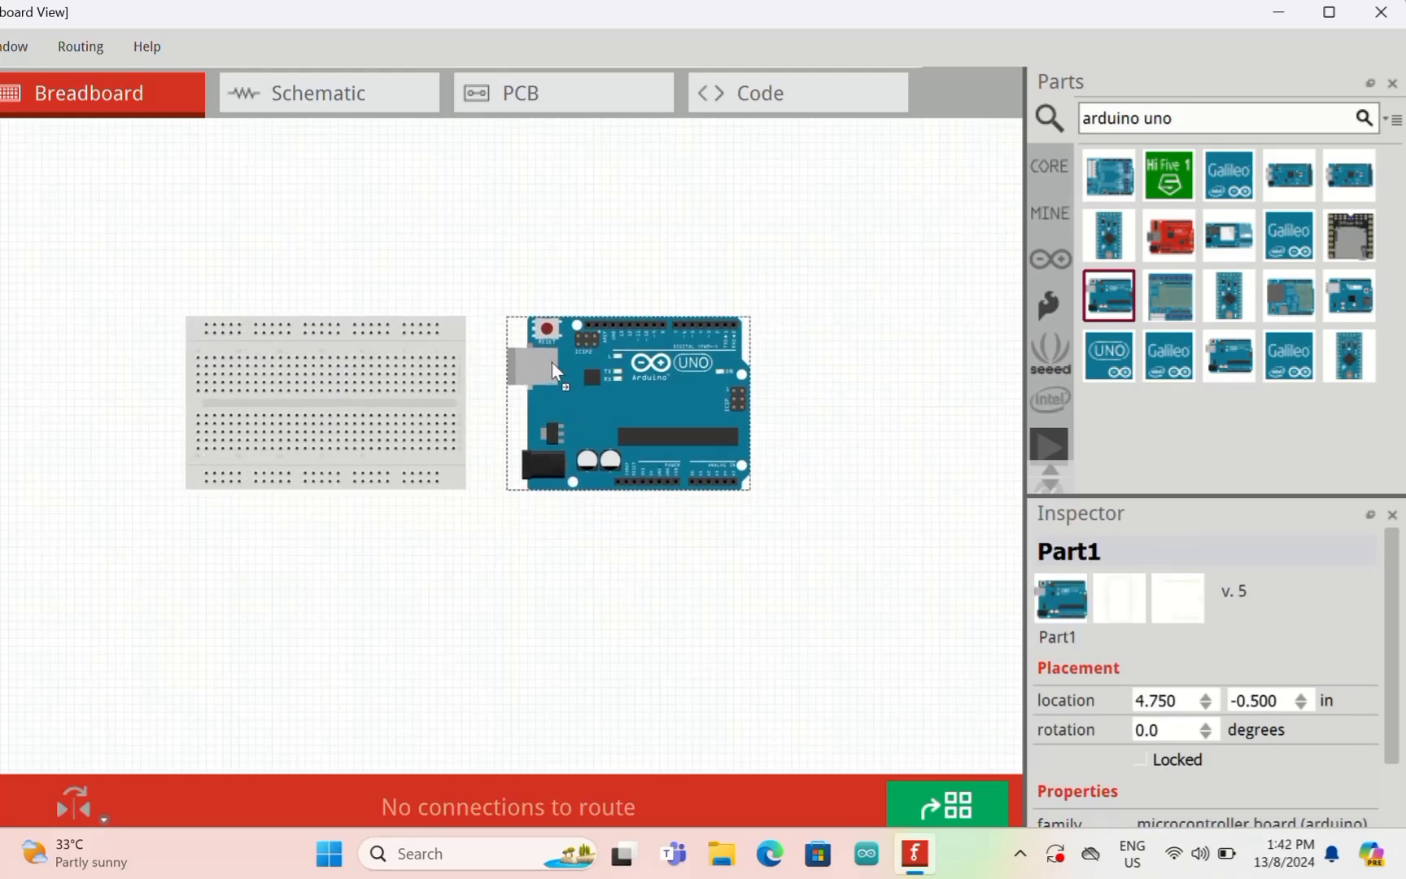
- Search the parts bin for soil moisture sensor
{"action": "left_click", "coordinate": [1198, 107]}
{"action": "key", "text": "BackSpace"}
{"action": "key", "text": "BackSpace"}
{"action": "key", "text": "BackSpace"}
{"action": "key", "text": "BackSpace"}
{"action": "key", "text": "BackSpace"}
{"action": "key", "text": "BackSpace"}
{"action": "key", "text": "BackSpace"}
{"action": "key", "text": "BackSpace"}
{"action": "key", "text": "BackSpace"}
{"action": "key", "text": "BackSpace"}
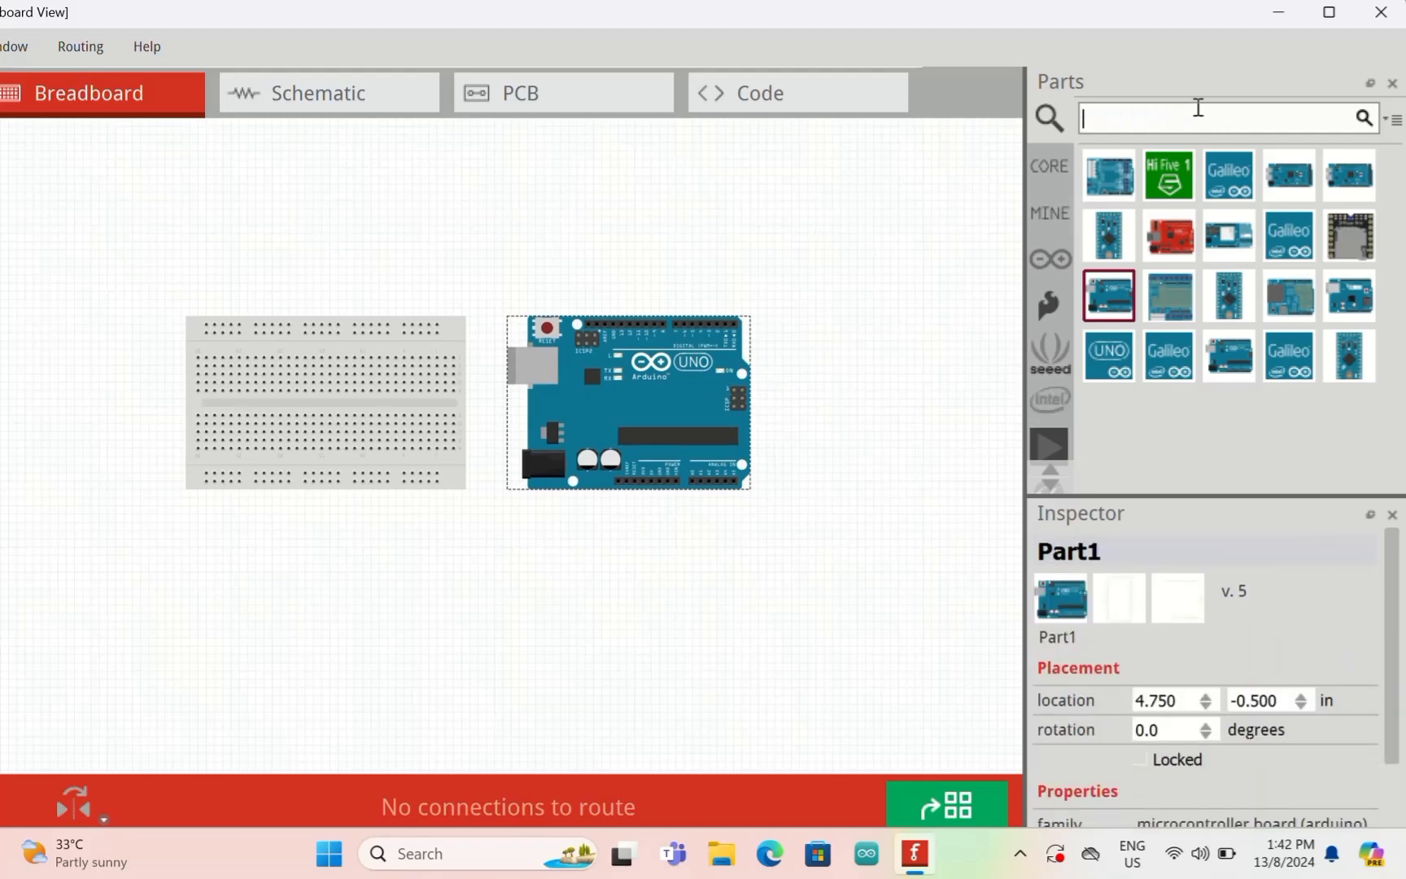
{"action": "type", "text": "soi"}
{"action": "type", "text": "l moisture sen"}
{"action": "type", "text": "soe"}
{"action": "type", "text": "r"}
- Place the Soil Moisture Sensor from the search results below the breadboard
{"action": "key", "text": "Return"}
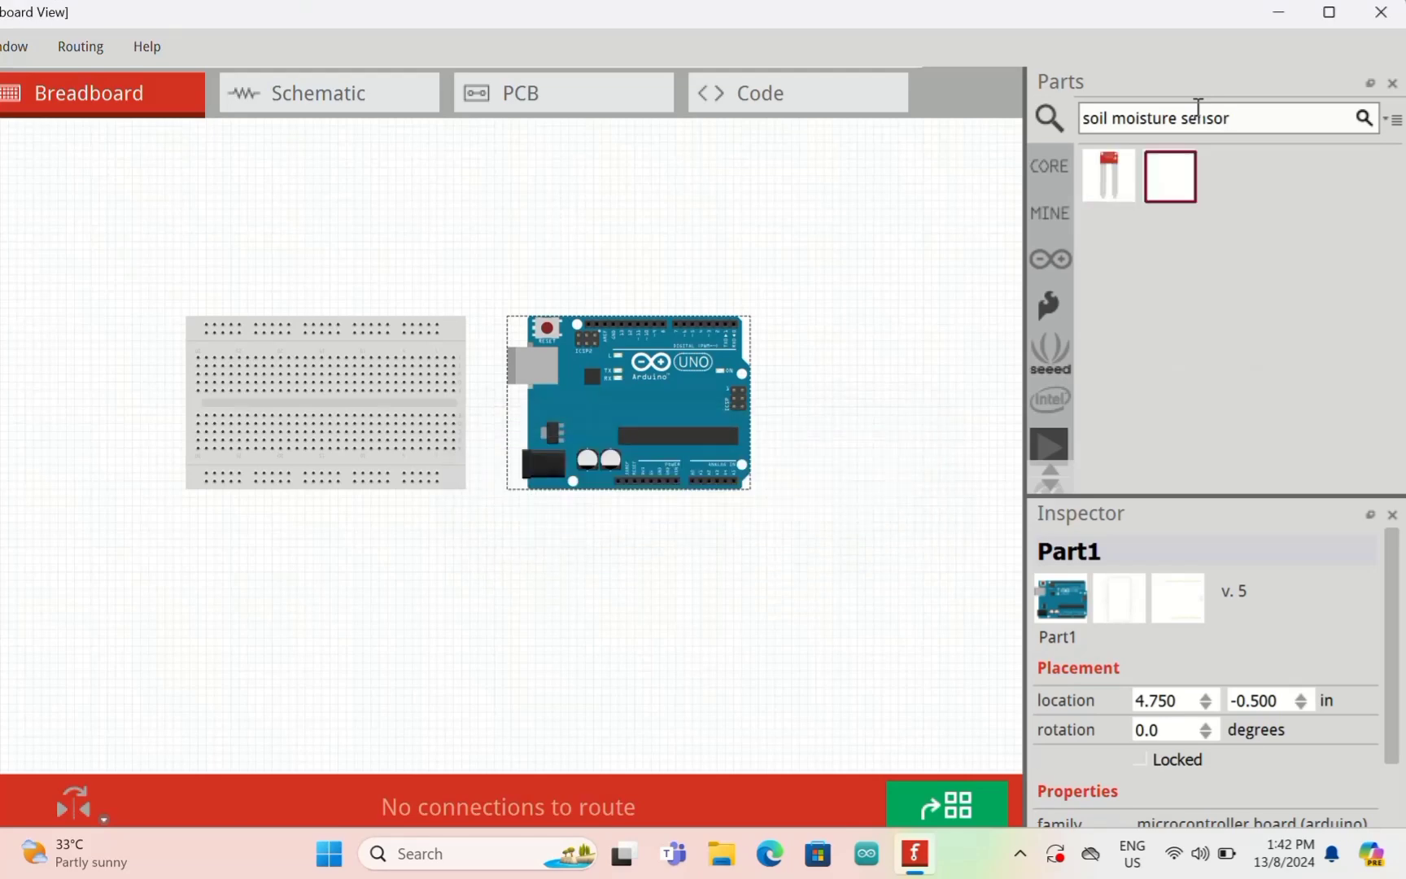
{"action": "left_click", "coordinate": [1106, 195]}
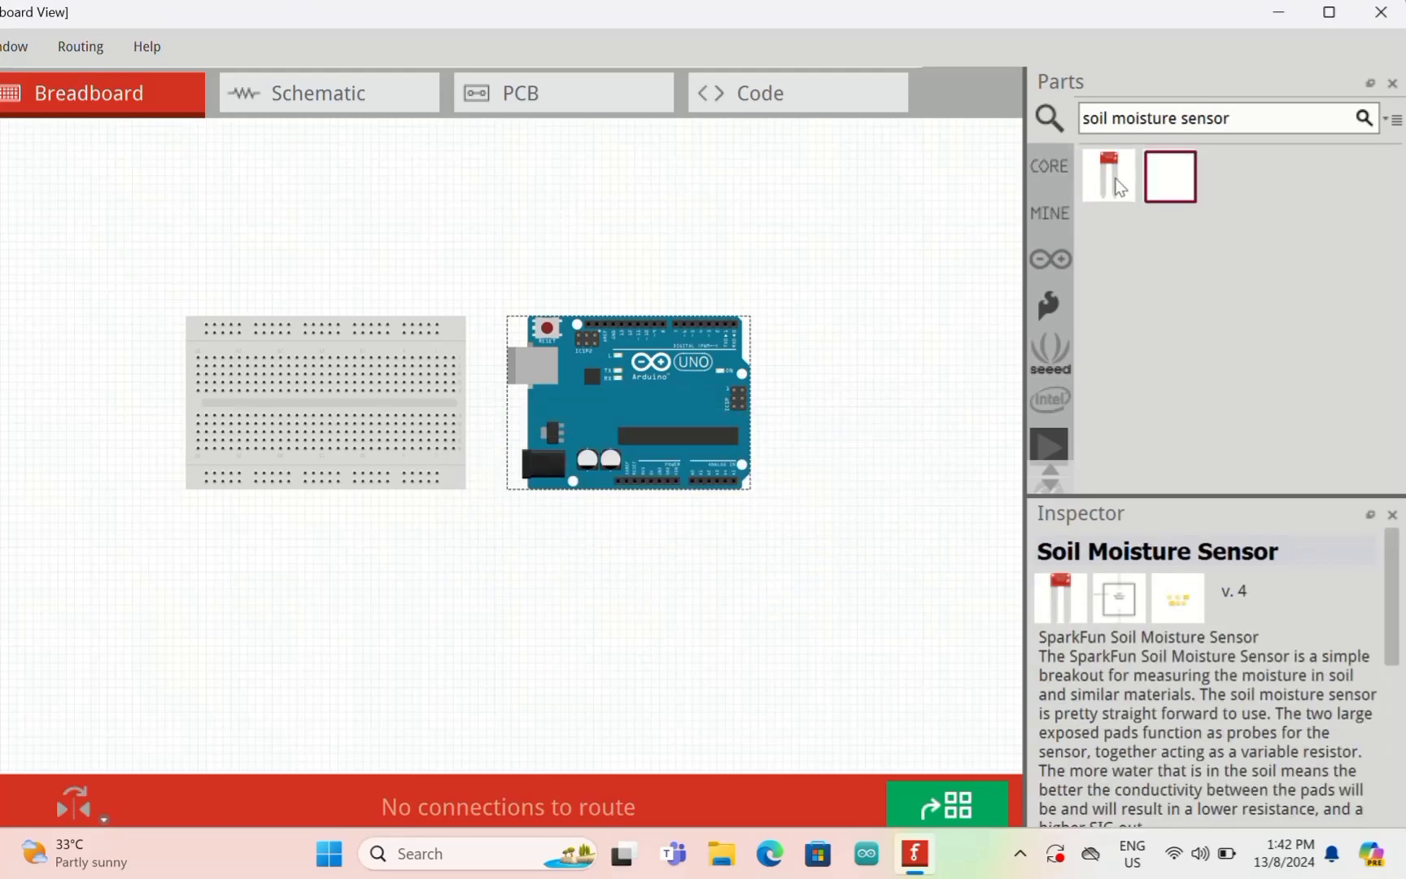
{"action": "left_click_drag", "start_coordinate": [1119, 185], "coordinate": [319, 533]}
{"action": "left_click", "coordinate": [835, 278]}
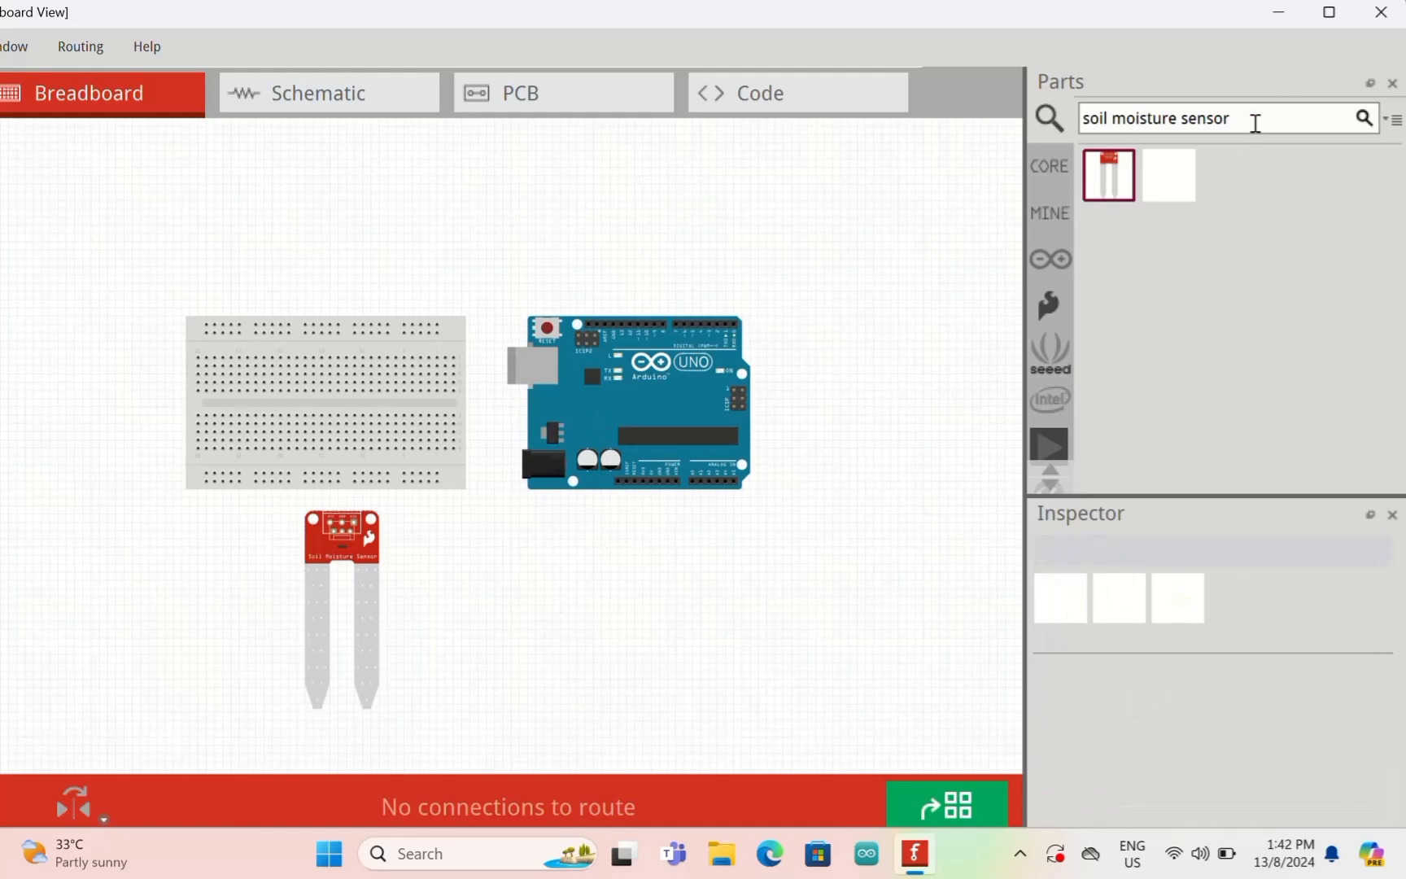
- Search parts for 'lcd display' and place the LCD-16X2 above the breadboard
{"action": "key", "text": "BackSpace"}
{"action": "key", "text": "BackSpace"}
{"action": "key", "text": "BackSpace"}
{"action": "key", "text": "BackSpace"}
{"action": "key", "text": "BackSpace"}
{"action": "key", "text": "BackSpace"}
{"action": "key", "text": "BackSpace"}
{"action": "key", "text": "BackSpace"}
{"action": "key", "text": "BackSpace"}
{"action": "key", "text": "BackSpace"}
{"action": "key", "text": "BackSpace"}
{"action": "key", "text": "BackSpace"}
{"action": "key", "text": "BackSpace"}
{"action": "key", "text": "BackSpace"}
{"action": "key", "text": "BackSpace"}
{"action": "key", "text": "BackSpace"}
{"action": "key", "text": "BackSpace"}
{"action": "key", "text": "BackSpace"}
{"action": "key", "text": "BackSpace"}
{"action": "key", "text": "BackSpace"}
{"action": "type", "text": "lcd "}
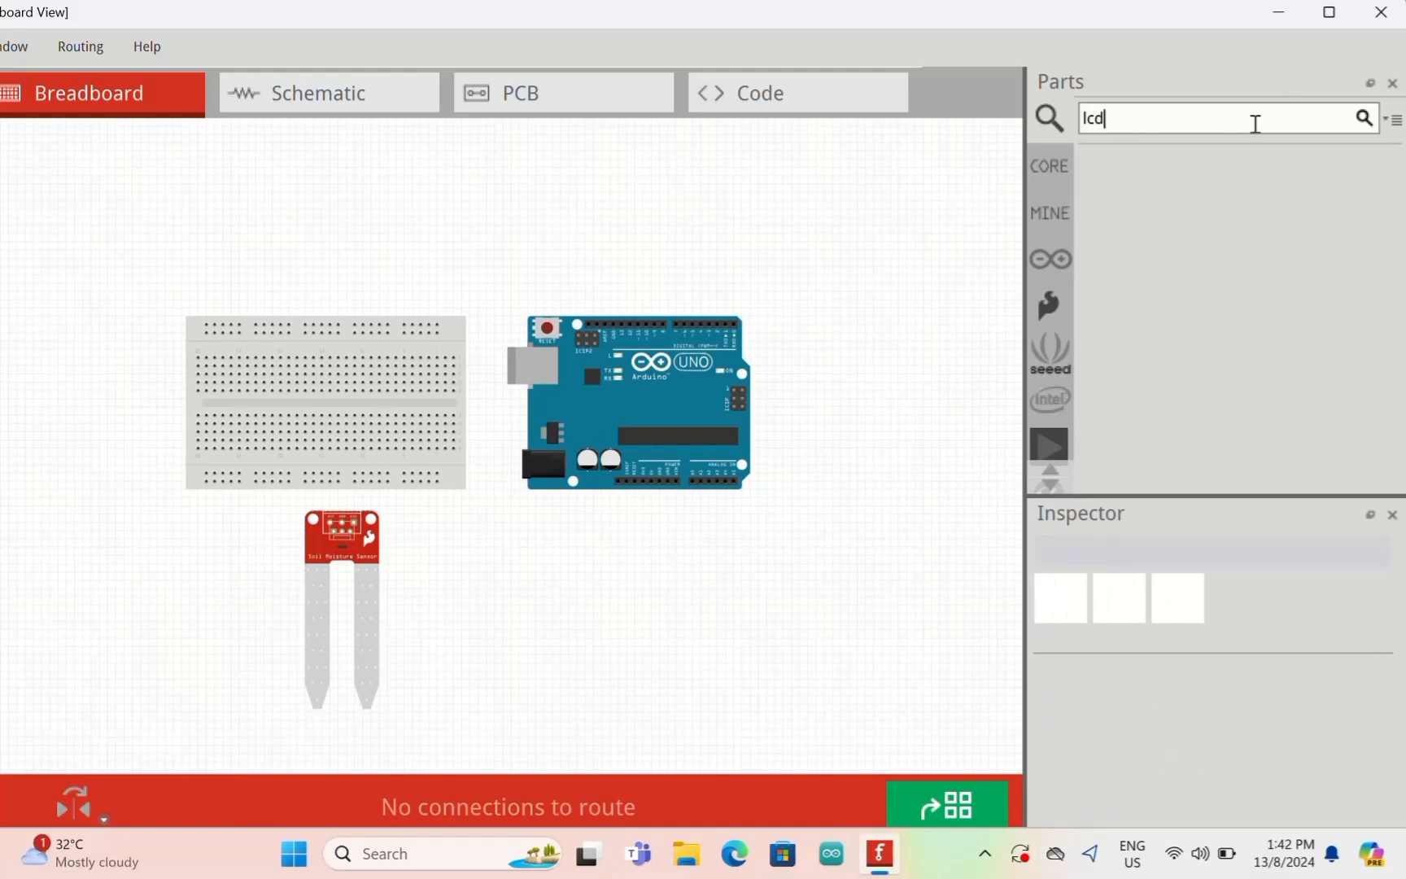
{"action": "type", "text": "display"}
{"action": "key", "text": "Return"}
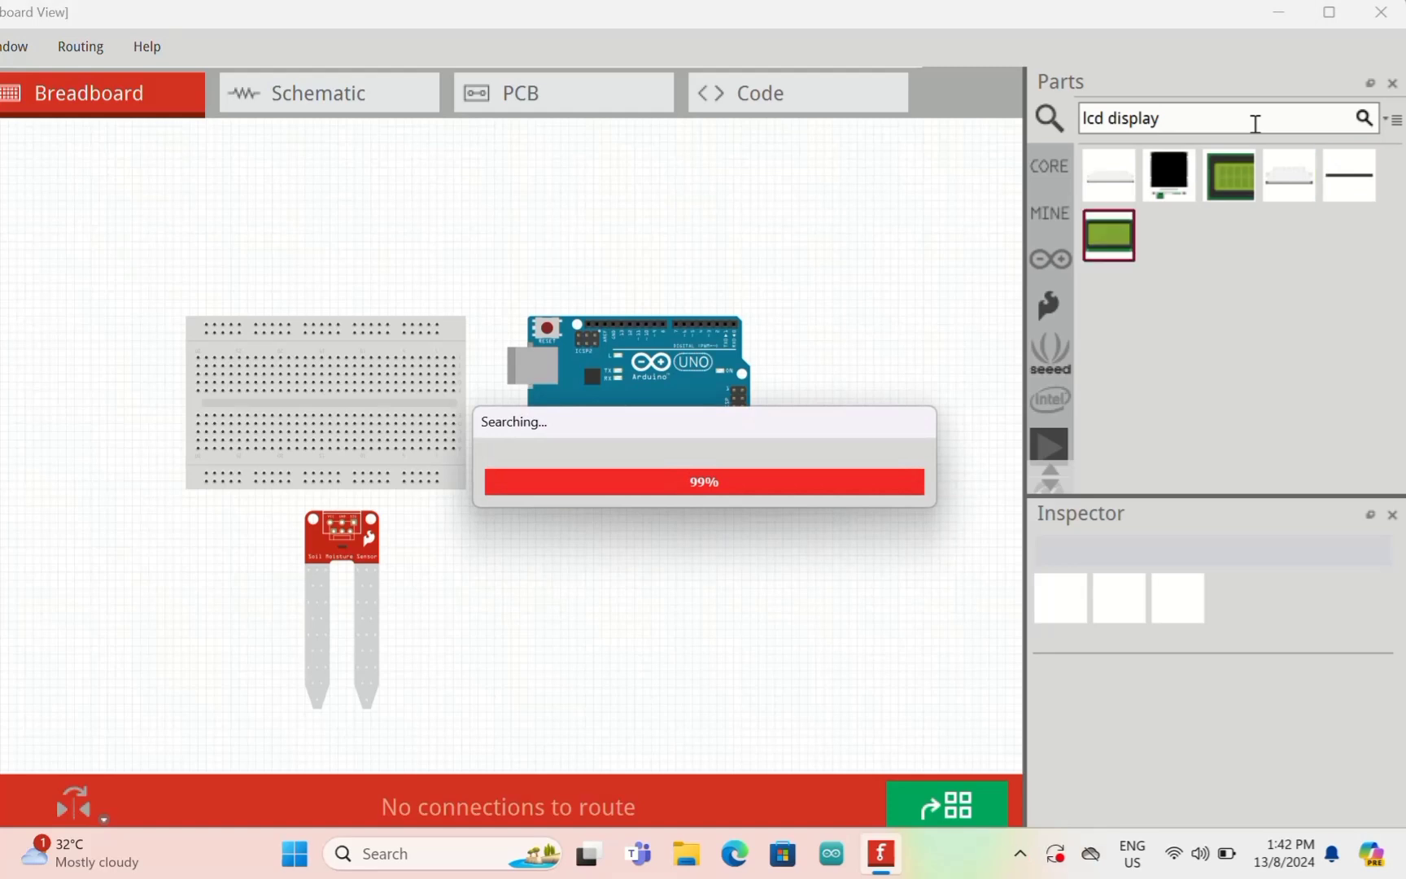
{"action": "mouse_move", "coordinate": [1344, 235]}
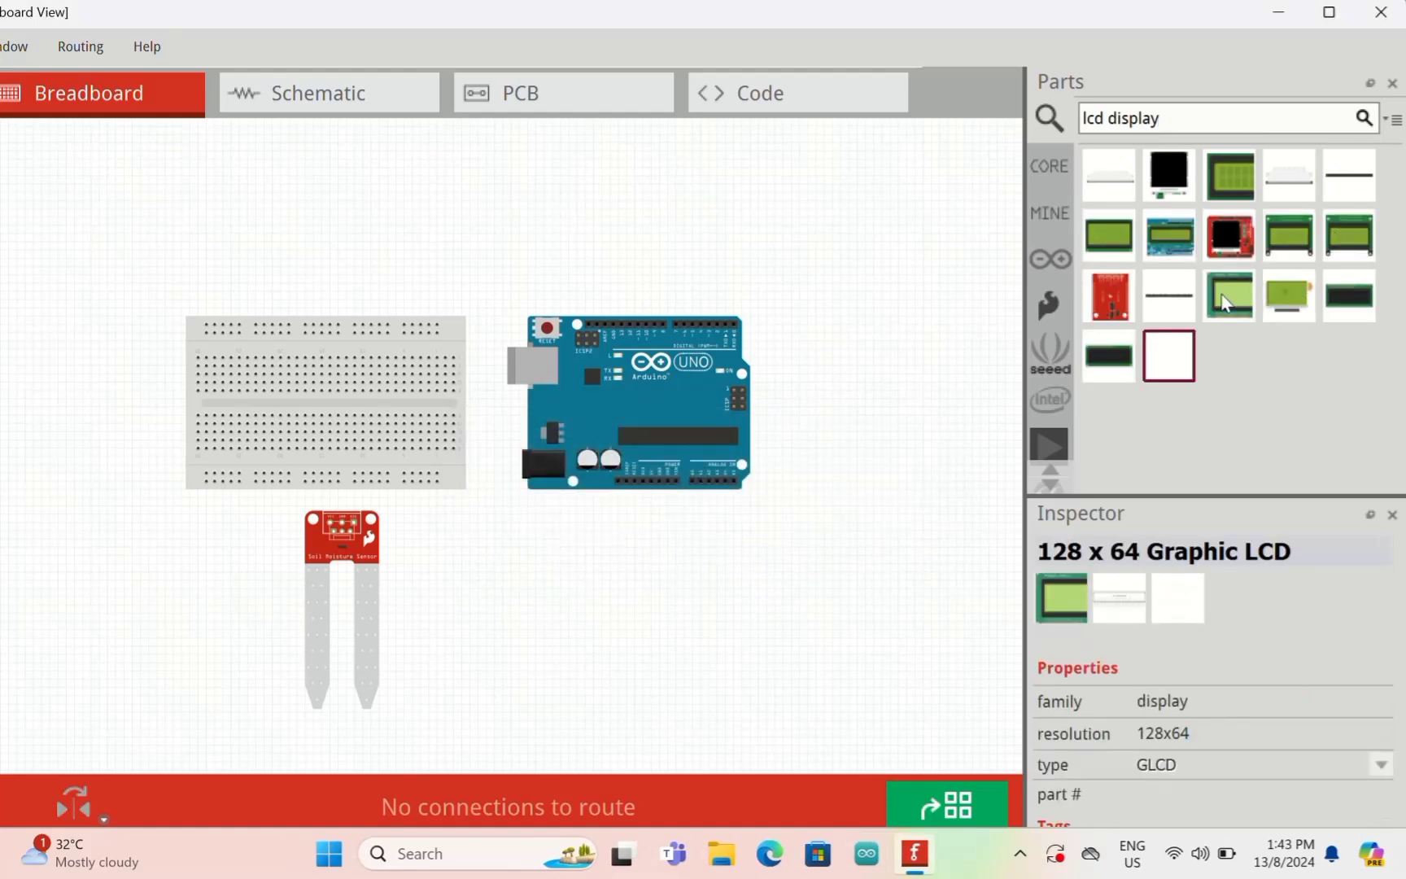
{"action": "mouse_move", "coordinate": [1104, 356]}
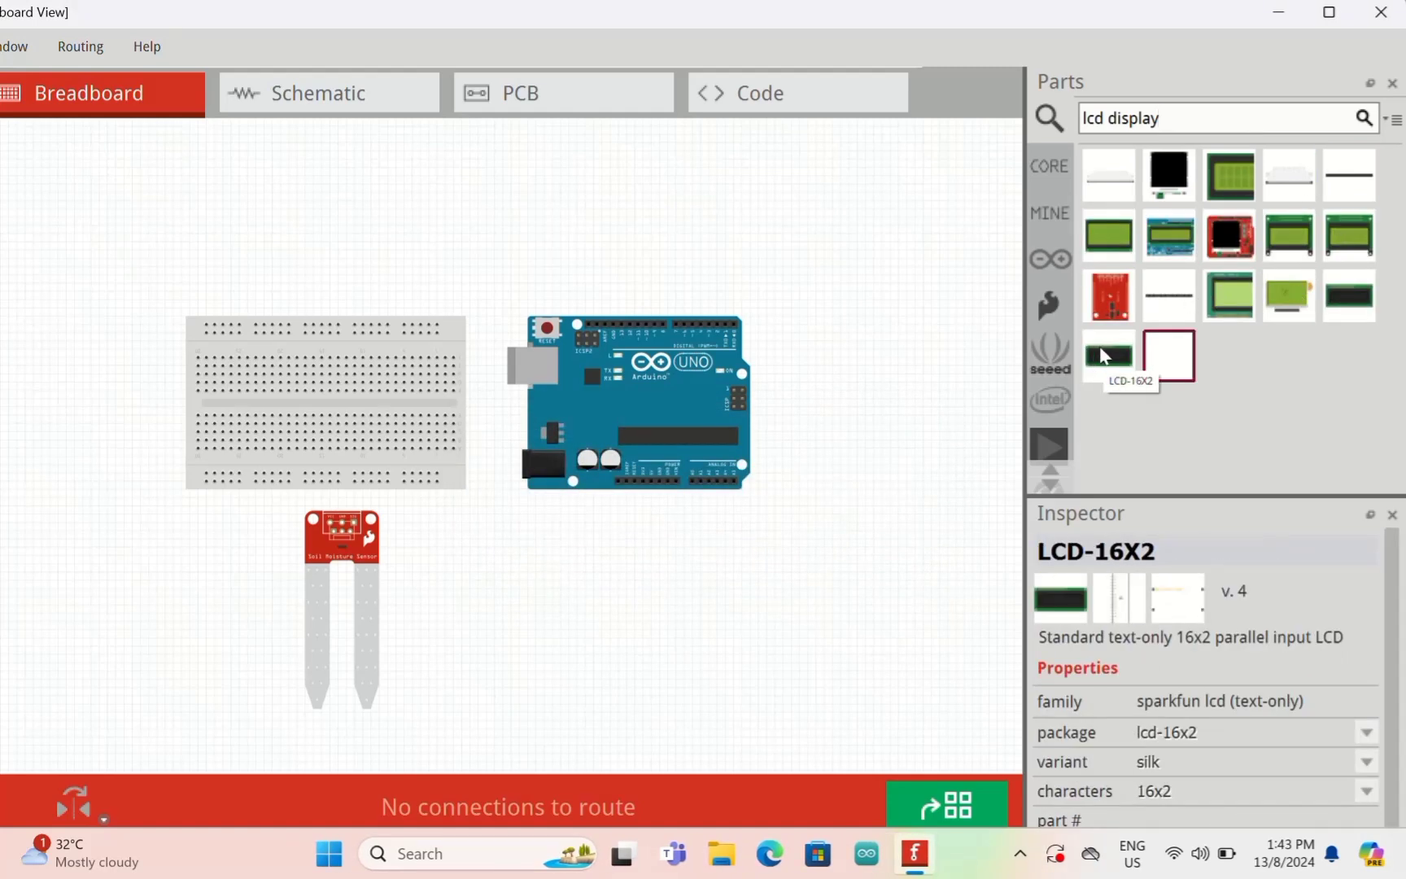
{"action": "left_click_drag", "start_coordinate": [1104, 356], "coordinate": [320, 189]}
{"action": "left_click", "coordinate": [660, 238]}
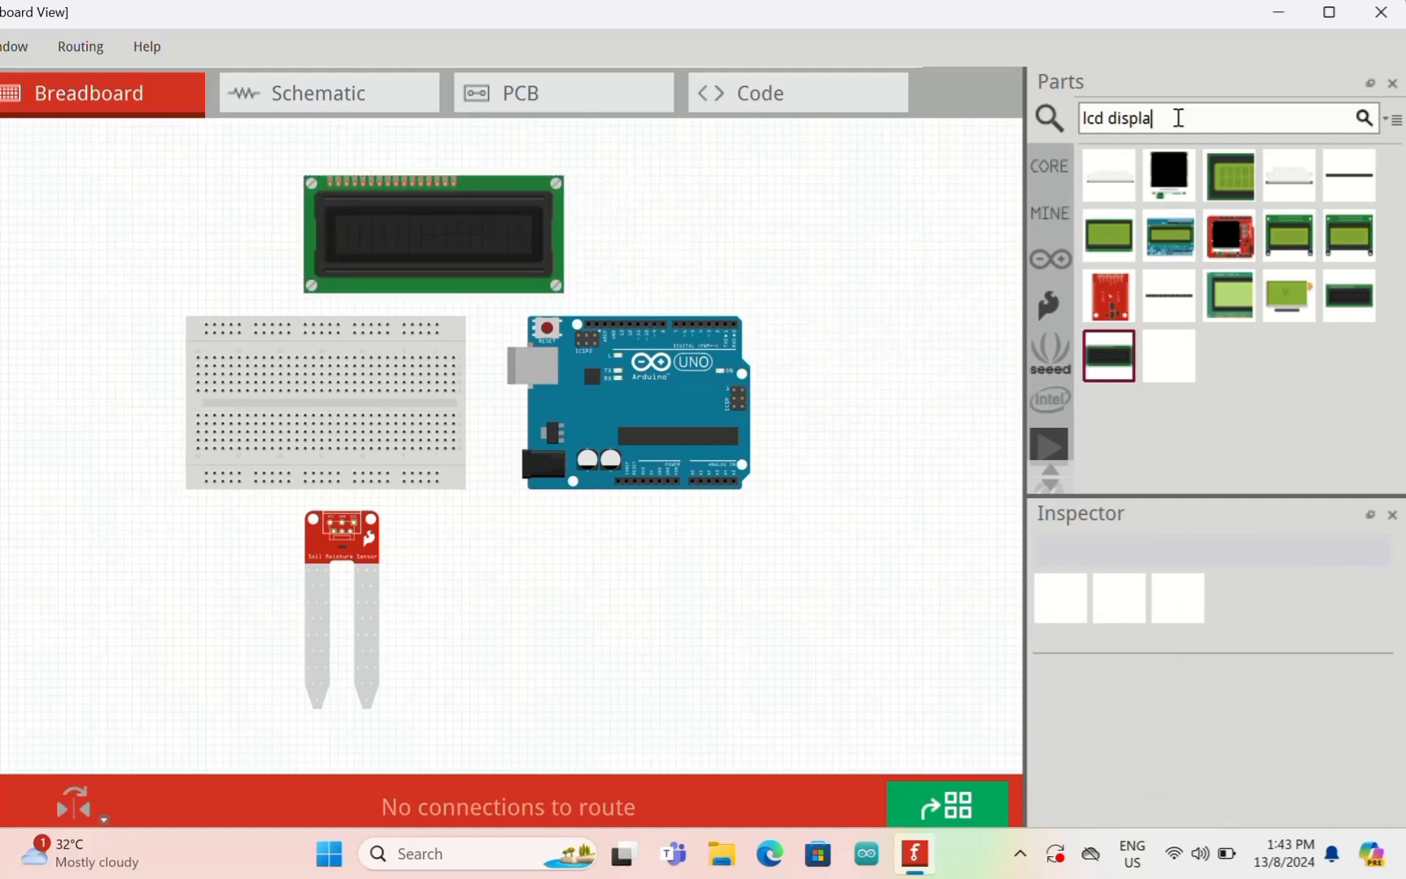
- Search 'temperature and humidity sensor' and drop the RHT03 sensor below the Arduino, beside the soil sensor
{"action": "key", "text": "ctrl+a"}
{"action": "key", "text": "BackSpace"}
{"action": "type", "text": "tempat"}
{"action": "key", "text": "BackSpace"}
{"action": "key", "text": "BackSpace"}
{"action": "type", "text": "era"}
{"action": "type", "text": "tio"}
{"action": "key", "text": "BackSpace"}
{"action": "type", "text": "re"}
{"action": "type", "text": " and "}
{"action": "type", "text": "hmu"}
{"action": "key", "text": "BackSpace"}
{"action": "key", "text": "BackSpace"}
{"action": "type", "text": "u"}
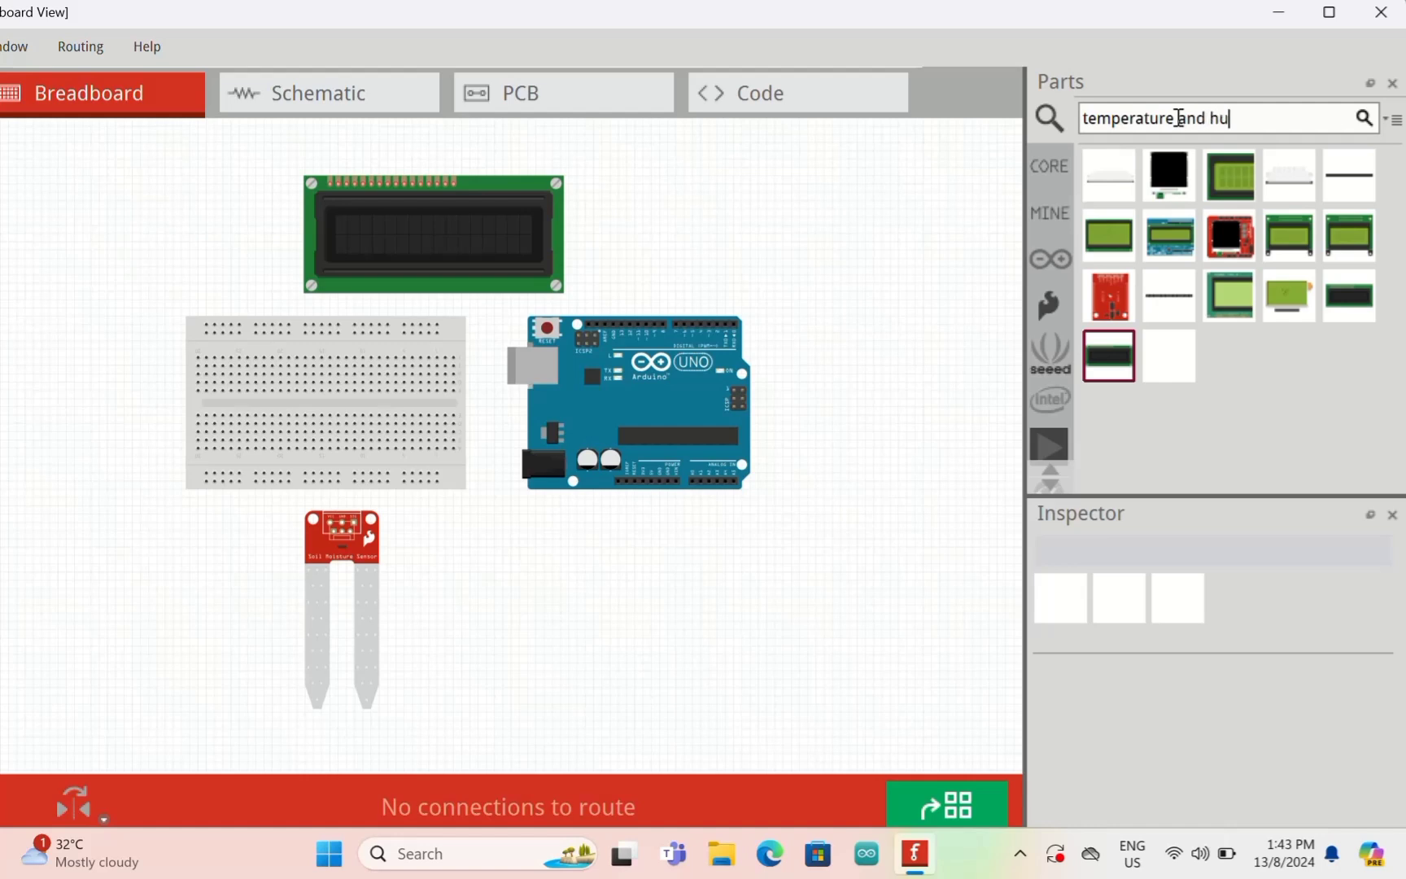
{"action": "type", "text": "midity sensor"}
{"action": "key", "text": "Return"}
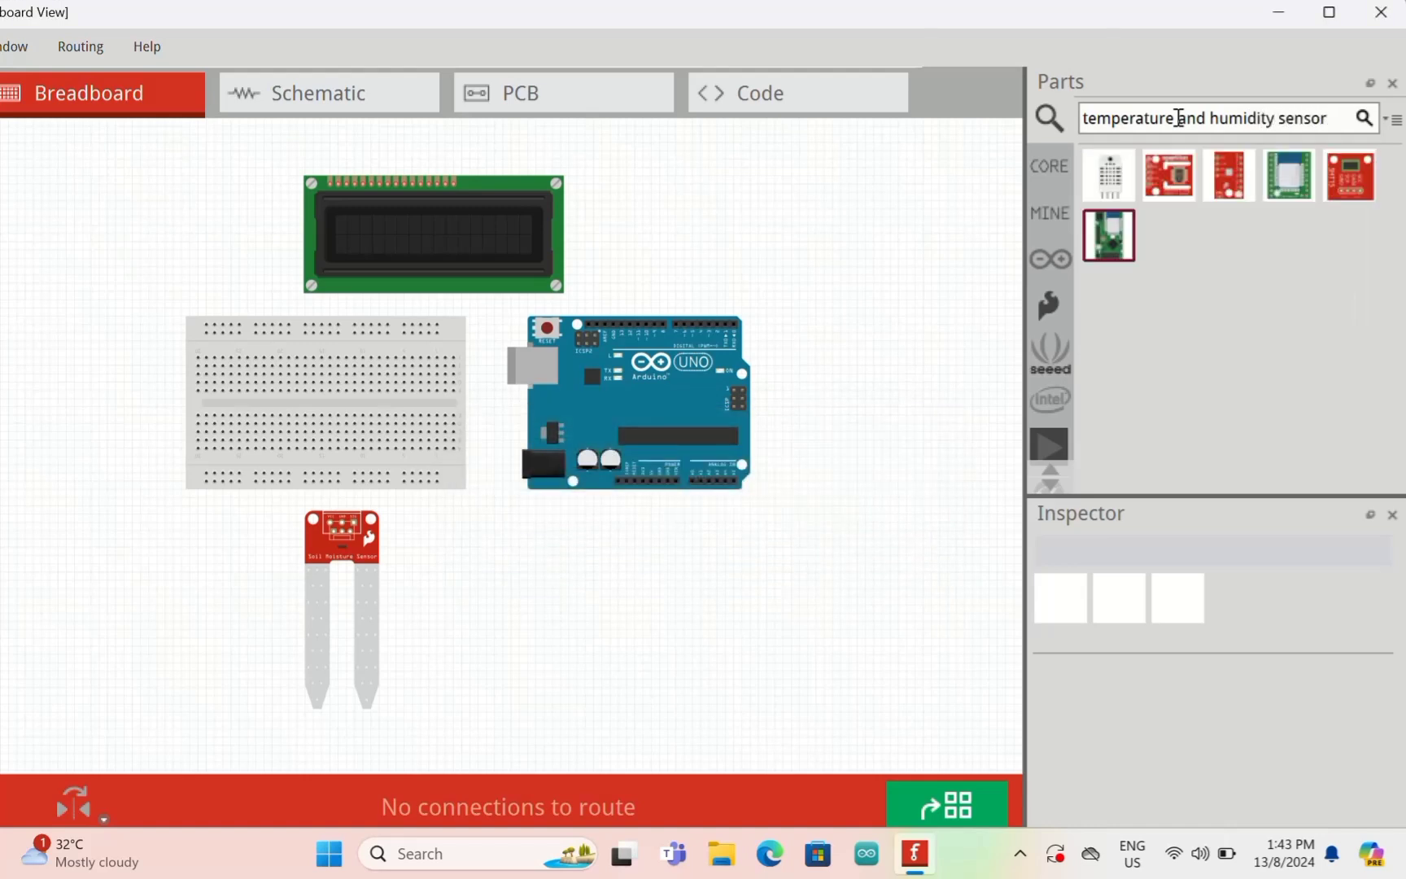
{"action": "left_click_drag", "start_coordinate": [1112, 174], "coordinate": [502, 548]}
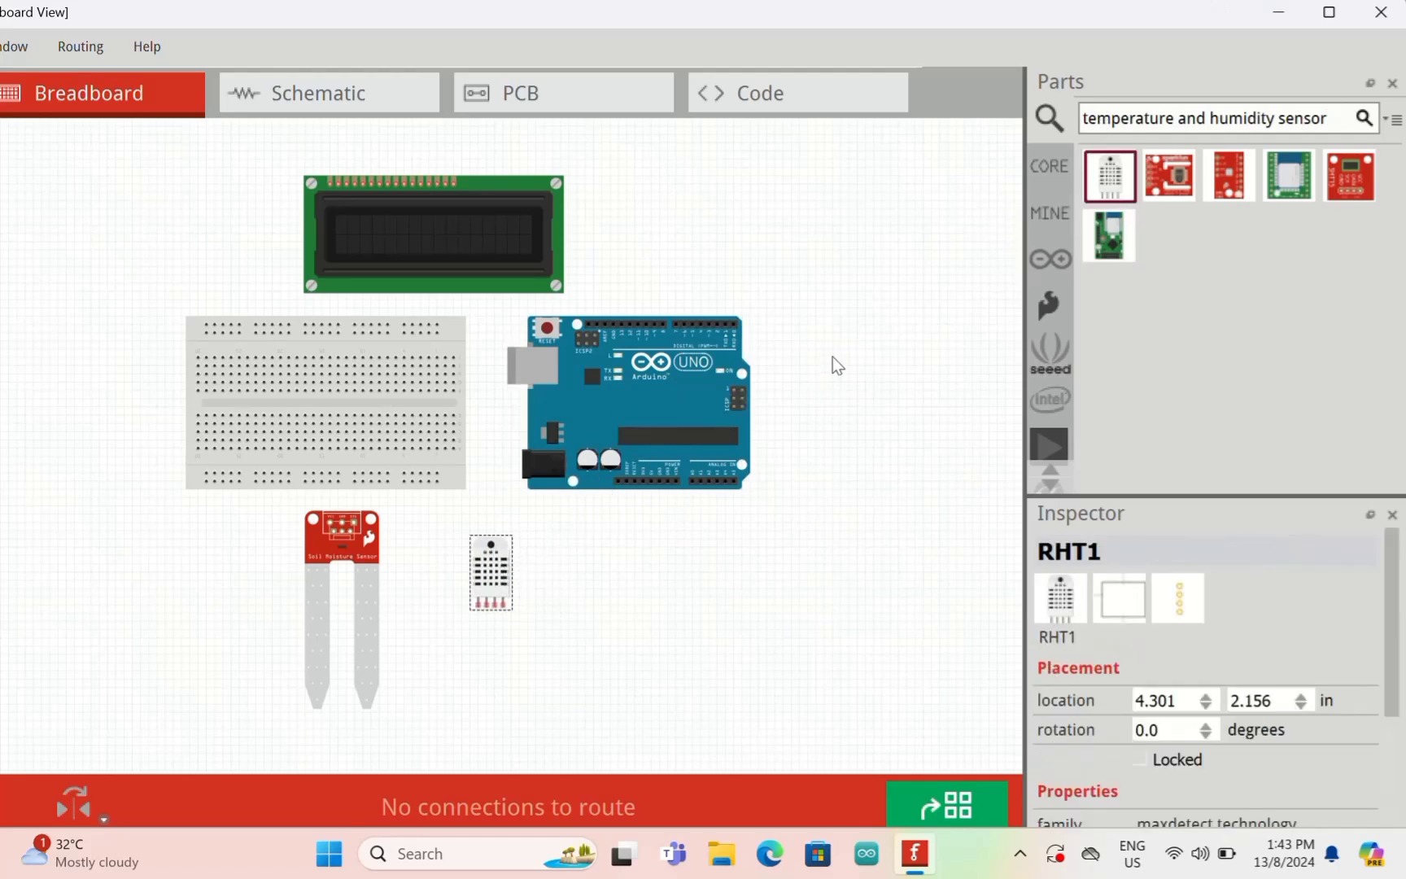